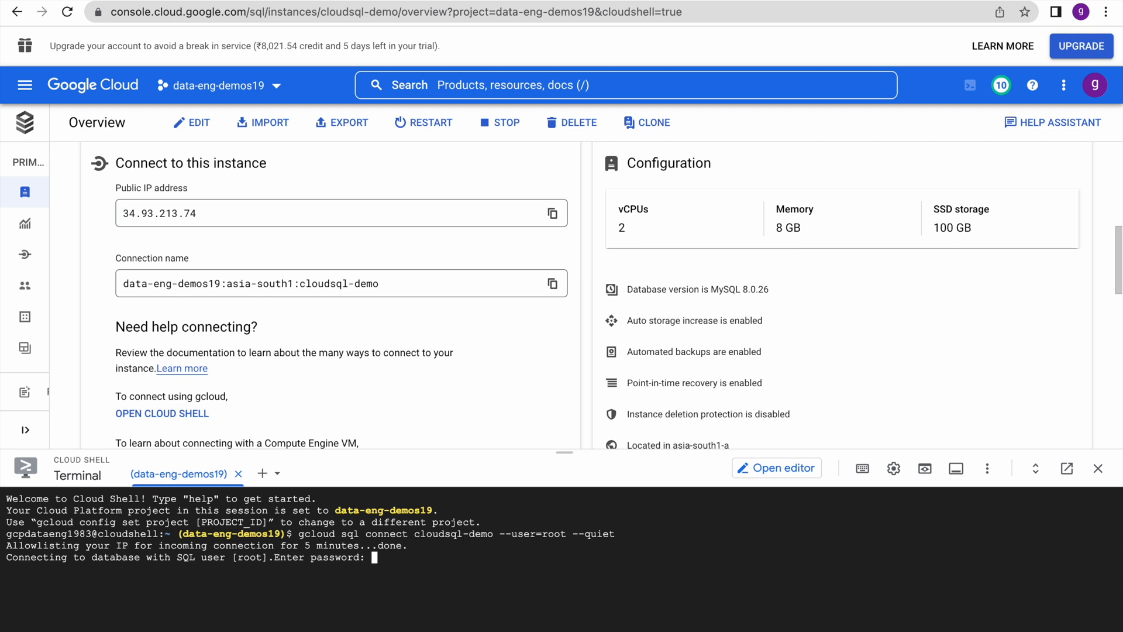
# Log in to the MySQL instance with the root user's password and open the Cloud Shell session in its own window
pyautogui.press('Return')
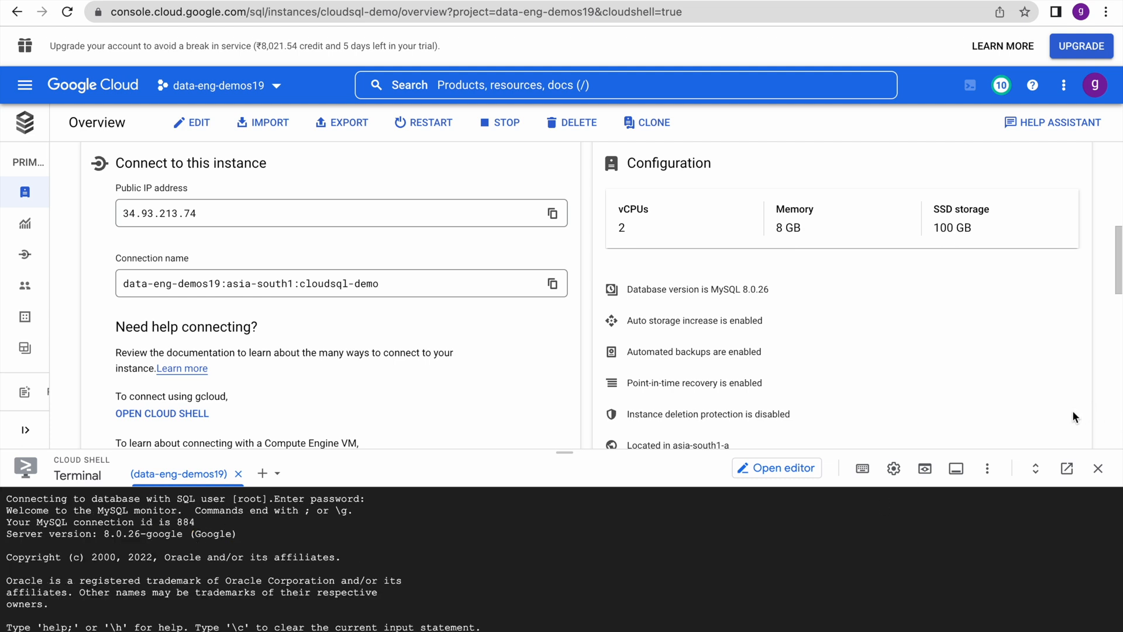
pyautogui.click(1068, 468)
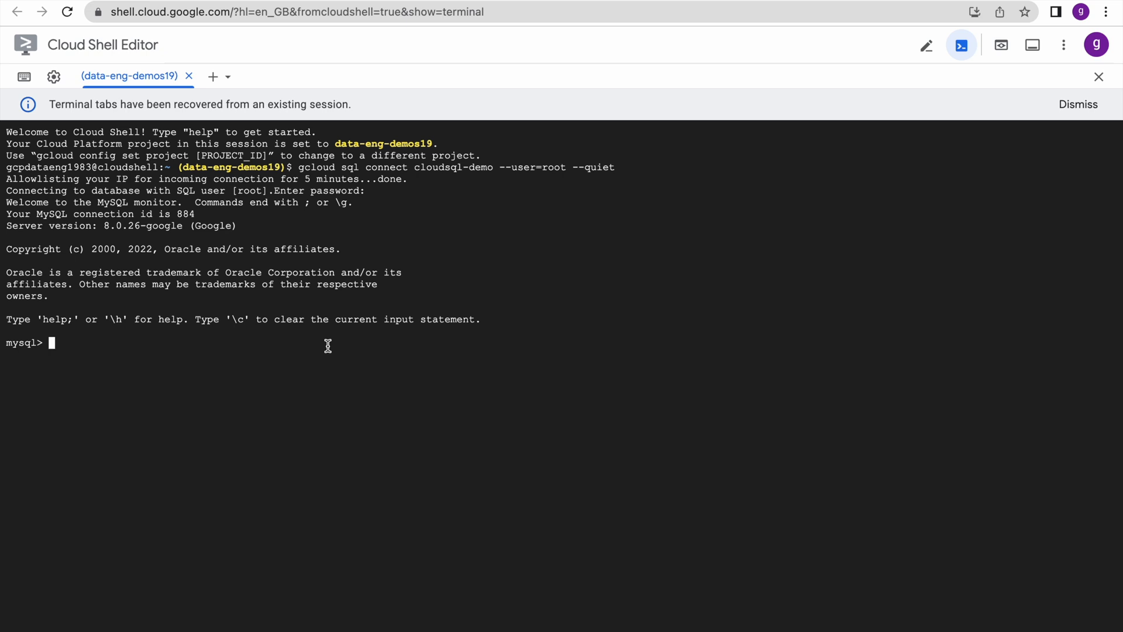
# List all databases on the Cloud SQL instance with the show databases; command
pyautogui.write('sho')
pyautogui.write('w ')
pyautogui.write('table')
pyautogui.press('BackSpace')
pyautogui.press('BackSpace')
pyautogui.press('BackSpace')
pyautogui.press('BackSpace')
pyautogui.press('BackSpace')
pyautogui.write('databases;')
pyautogui.press('Return')
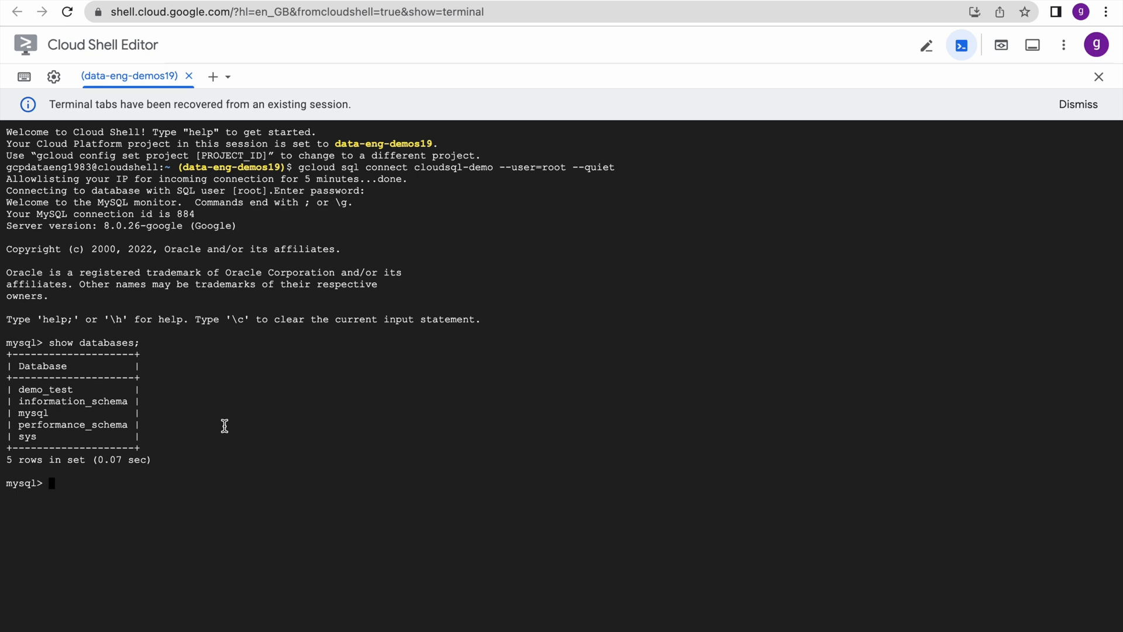
# Switch to the demo_test database and list its tables
pyautogui.write('use demo_test;')
pyautogui.press('Return')
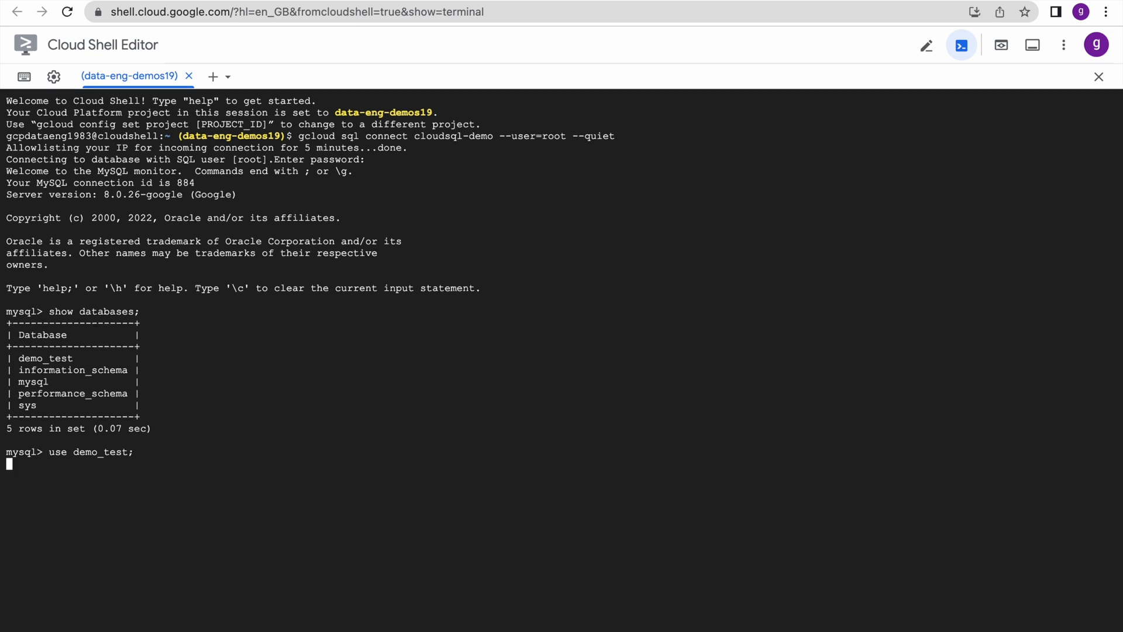
pyautogui.write('sh')
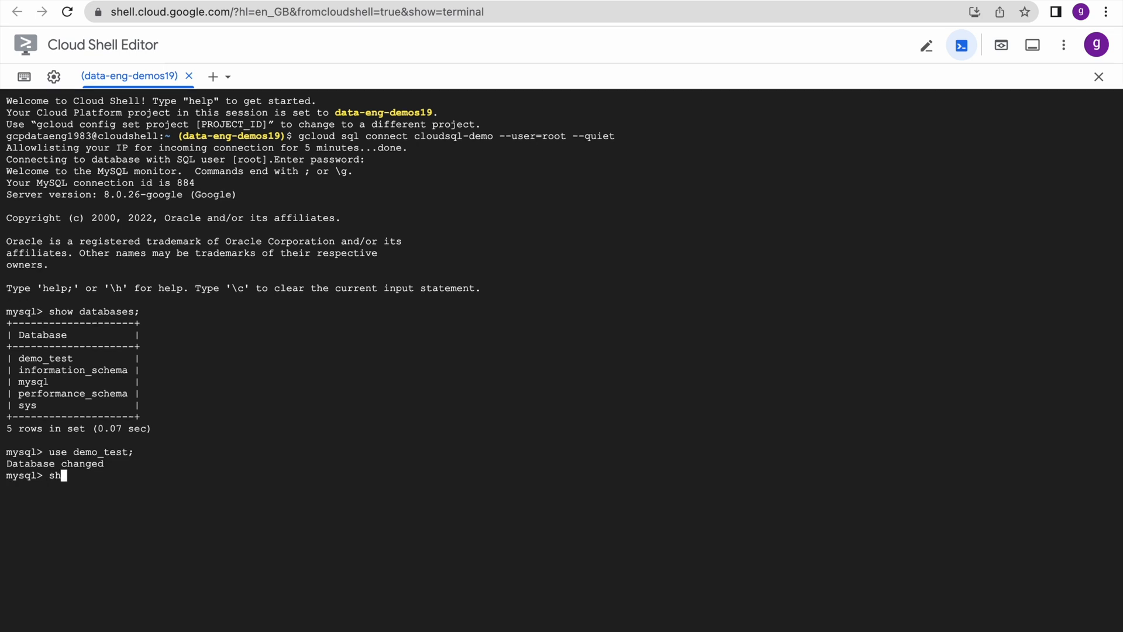
pyautogui.write('ow tables;')
pyautogui.press('Return')
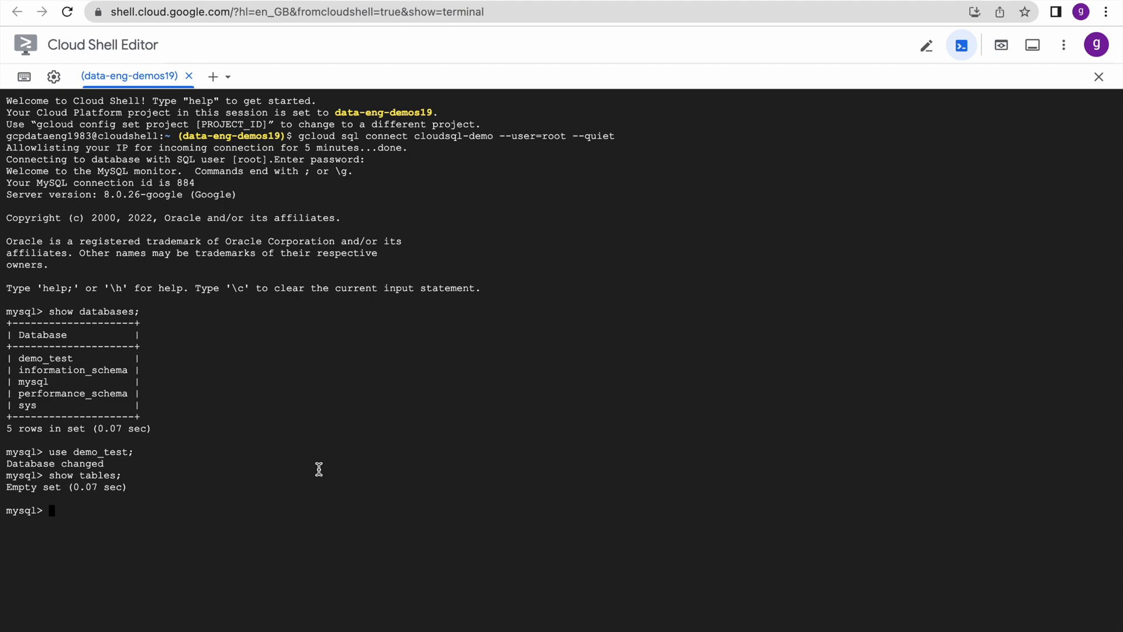
# Copy the create statement from BBEdit and run it in Cloud Shell, creating basic_dtls(name varchar(50), age int, city varchar(50), state varchar(25))
pyautogui.press('super+Tab')
pyautogui.press('super+Tab')
pyautogui.press('super+Tab')
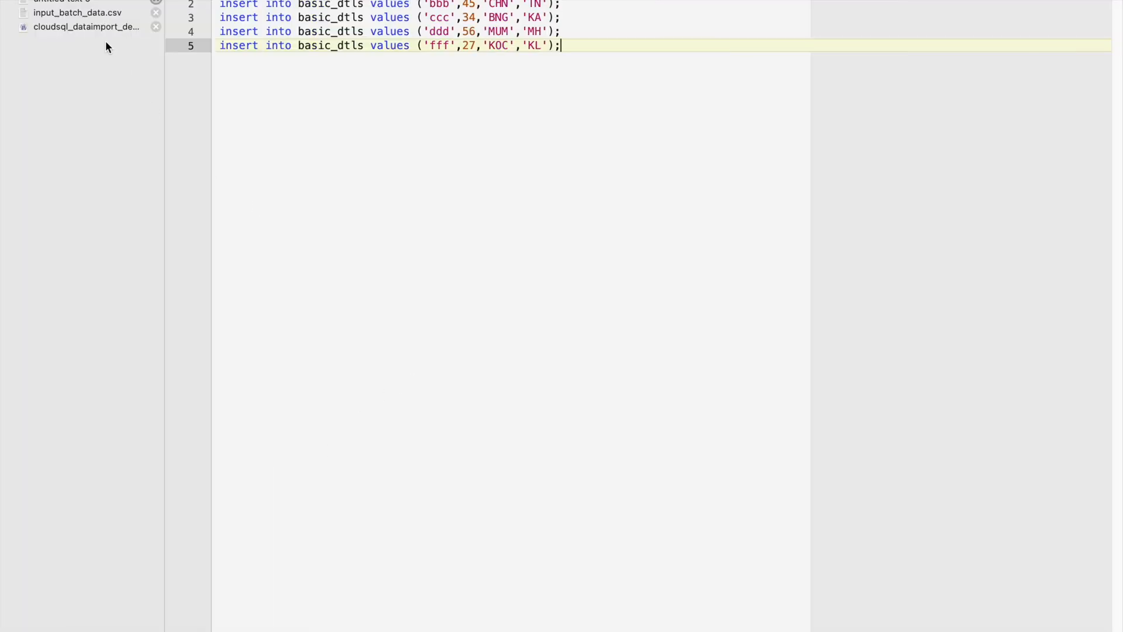
pyautogui.click(85, 2)
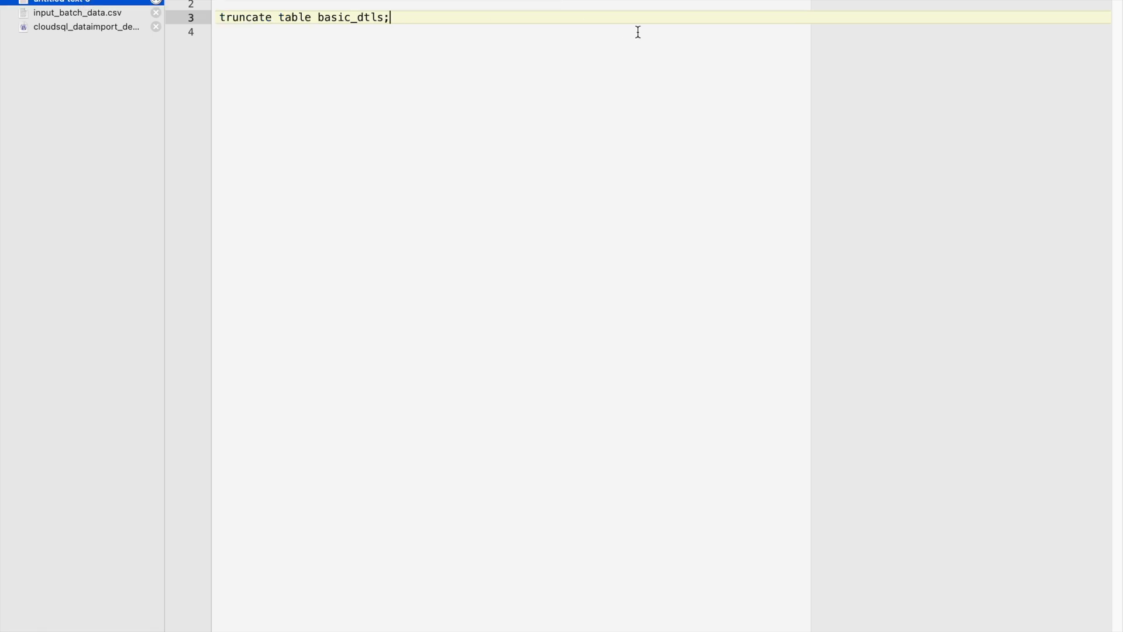
pyautogui.moveTo(780, 0); pyautogui.dragTo(222, 0)
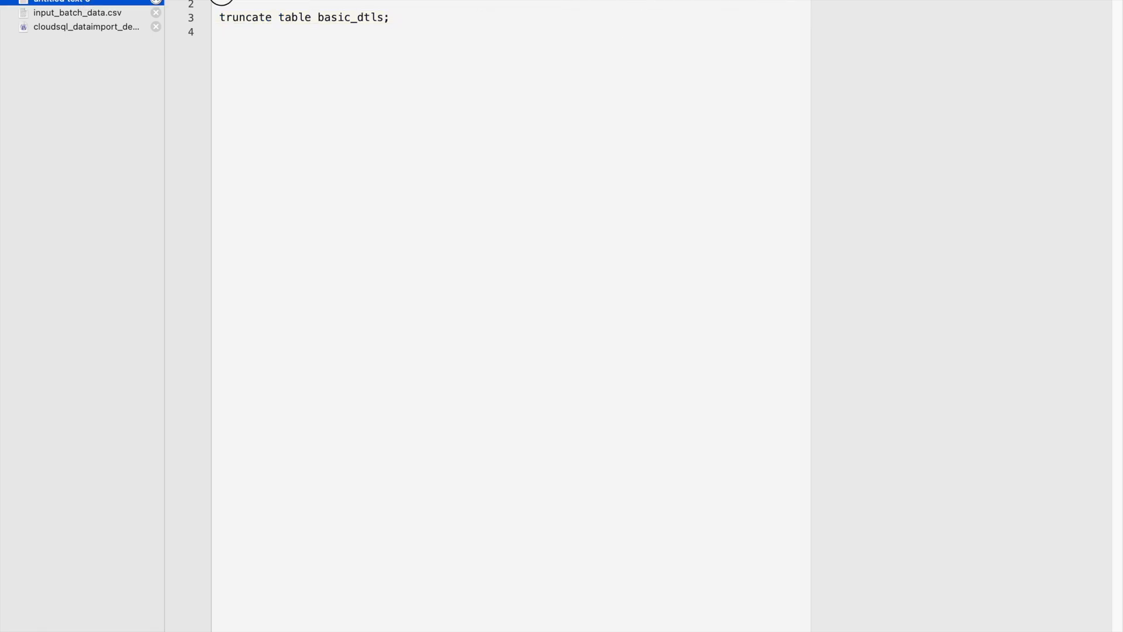
pyautogui.press('super+Tab')
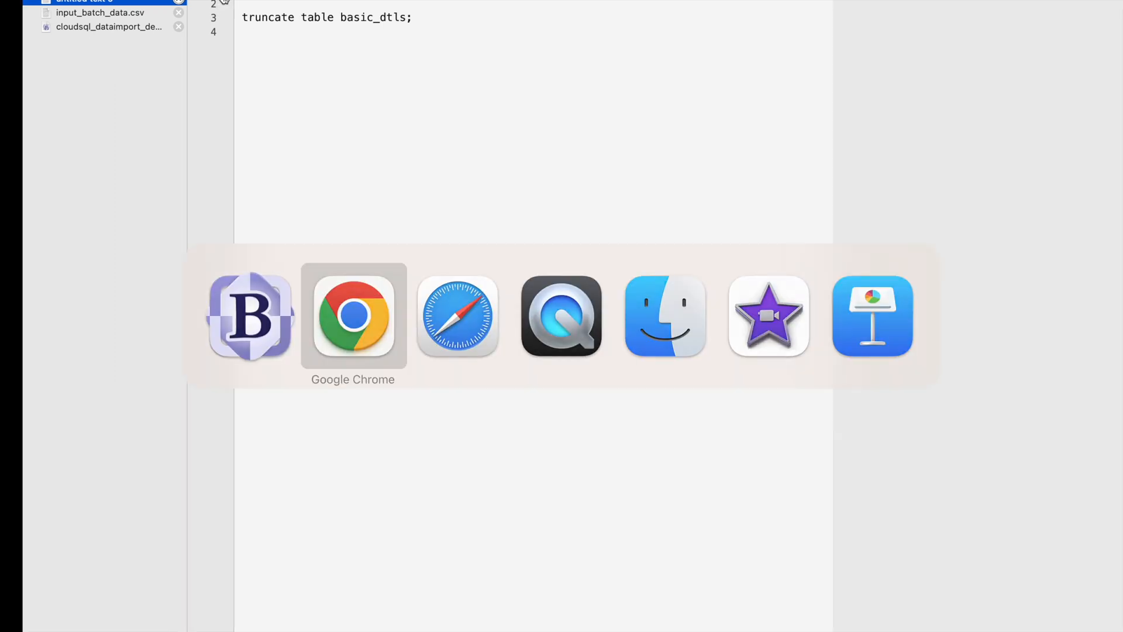
pyautogui.write('create table basic_dtls(name varchar(50),age int,city varchar(50),state varchar(25));')
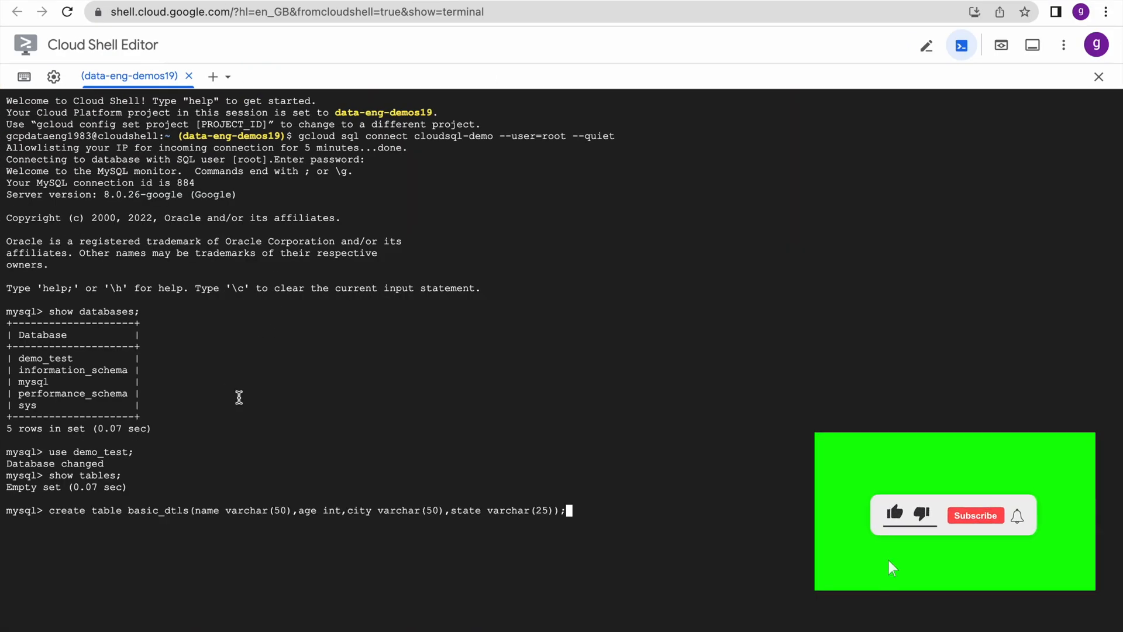
pyautogui.press('Return')
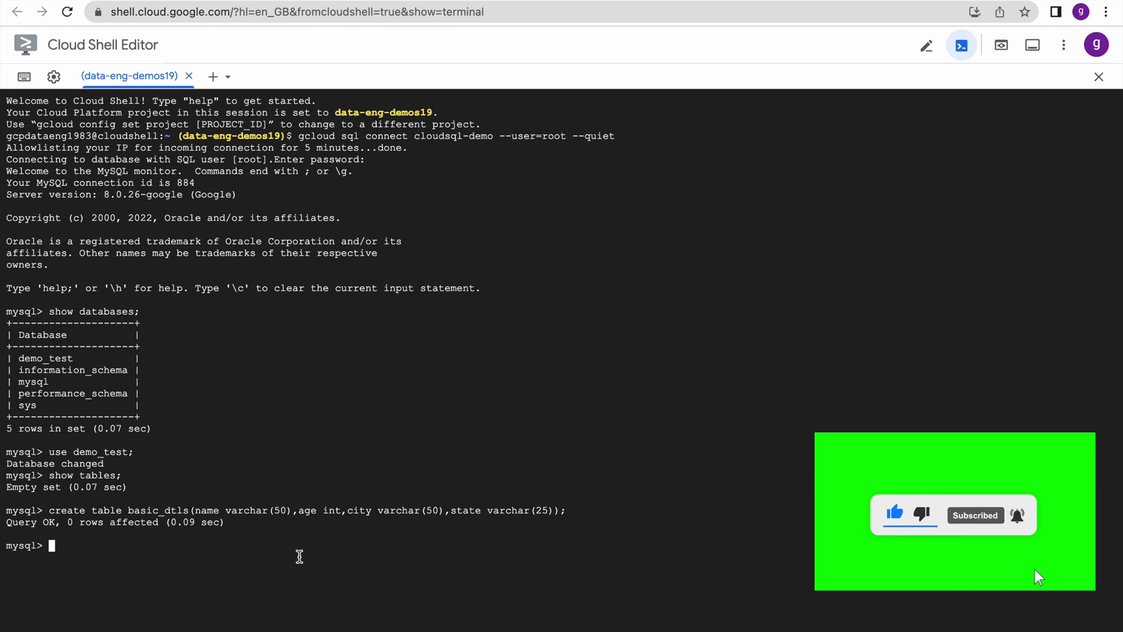
# Describe the structure of the basic_dtls table and select all of its rows
pyautogui.write('descri')
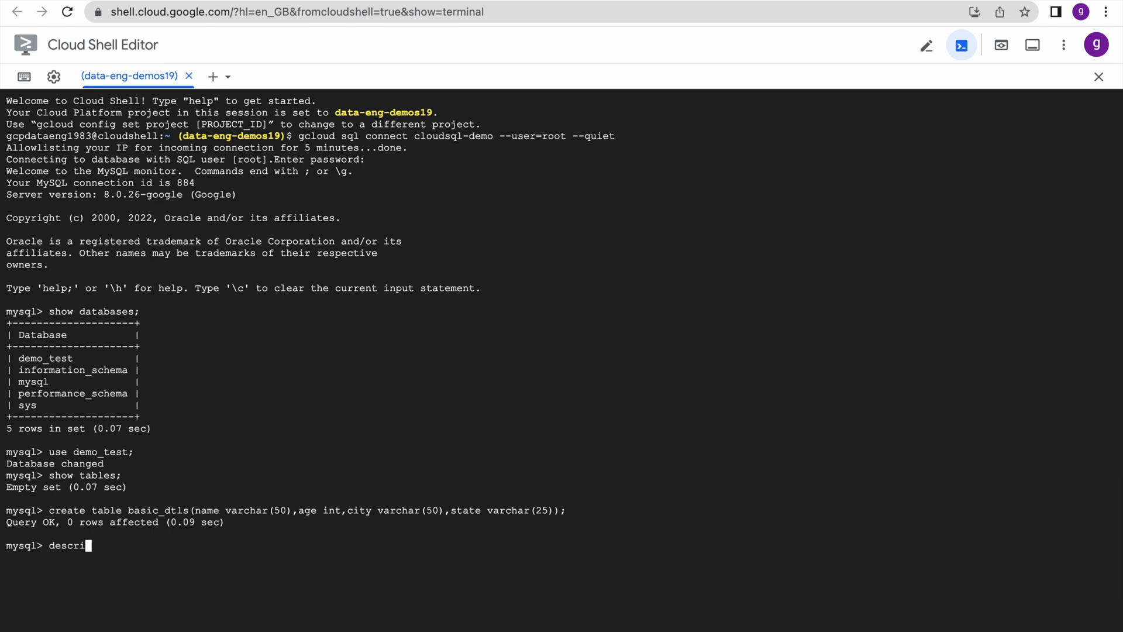
pyautogui.write('be basic_dtls;')
pyautogui.press('Return')
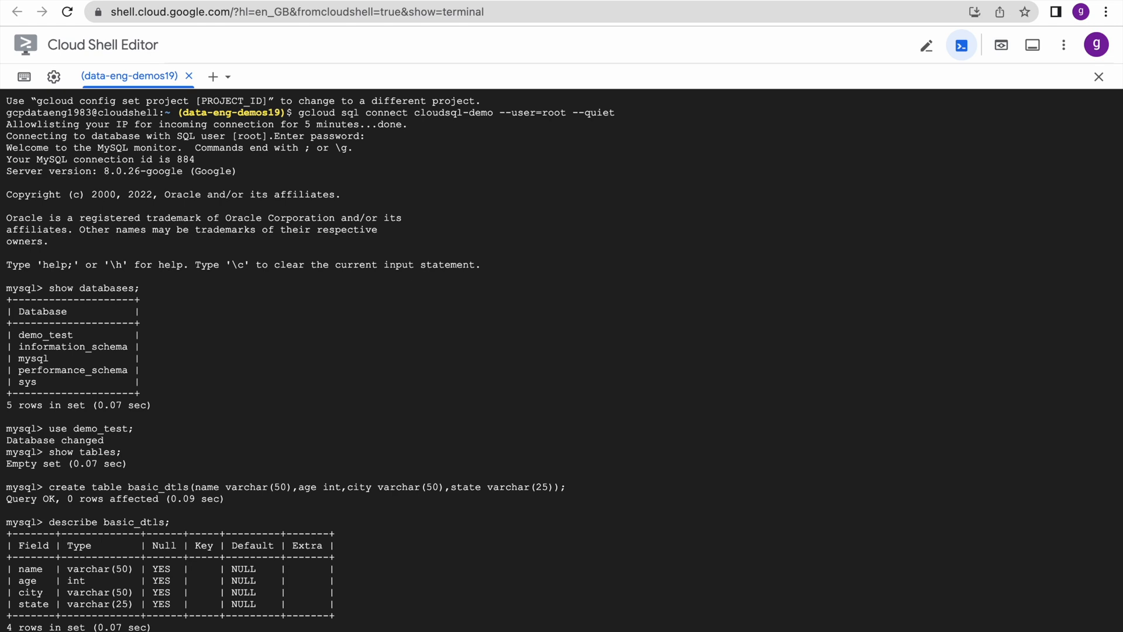
pyautogui.write('select * from basic_detls;')
pyautogui.press('Return')
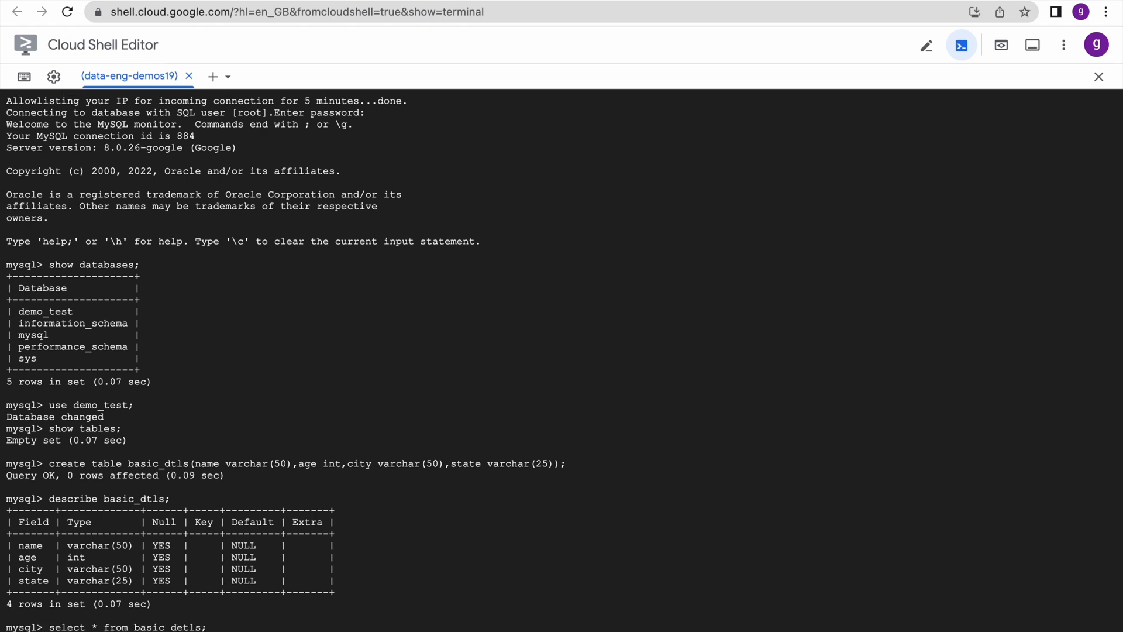
pyautogui.write('select * from basic_dtls;')
pyautogui.press('Return')
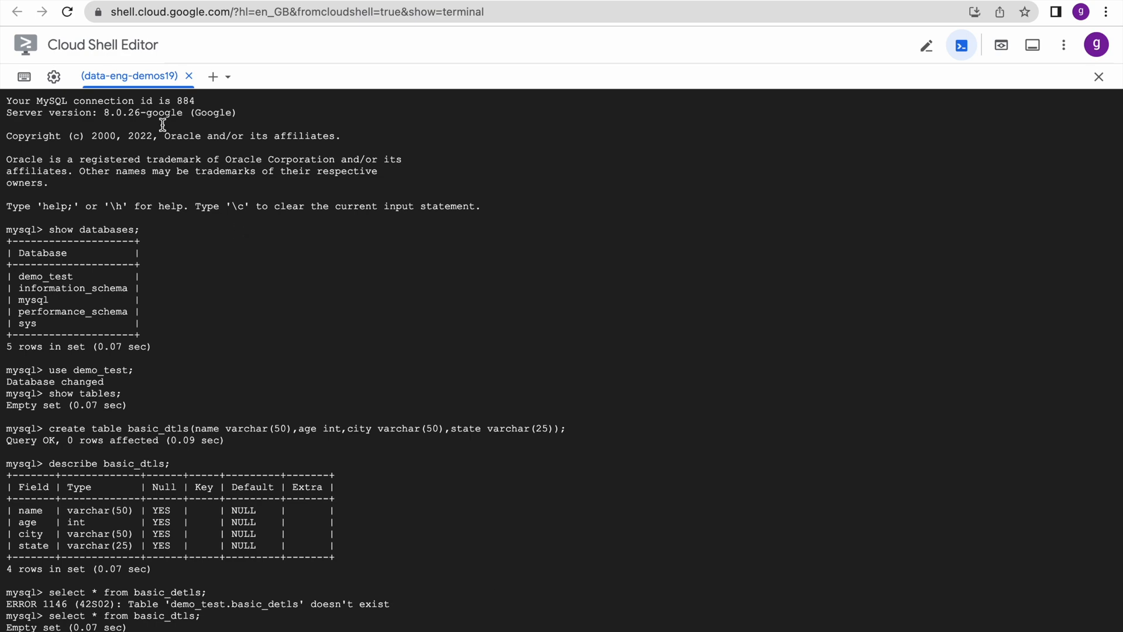
# Close the terminal on the cloudsql-demo overview page and start a data import with CSV as the file format
pyautogui.click(130, 1)
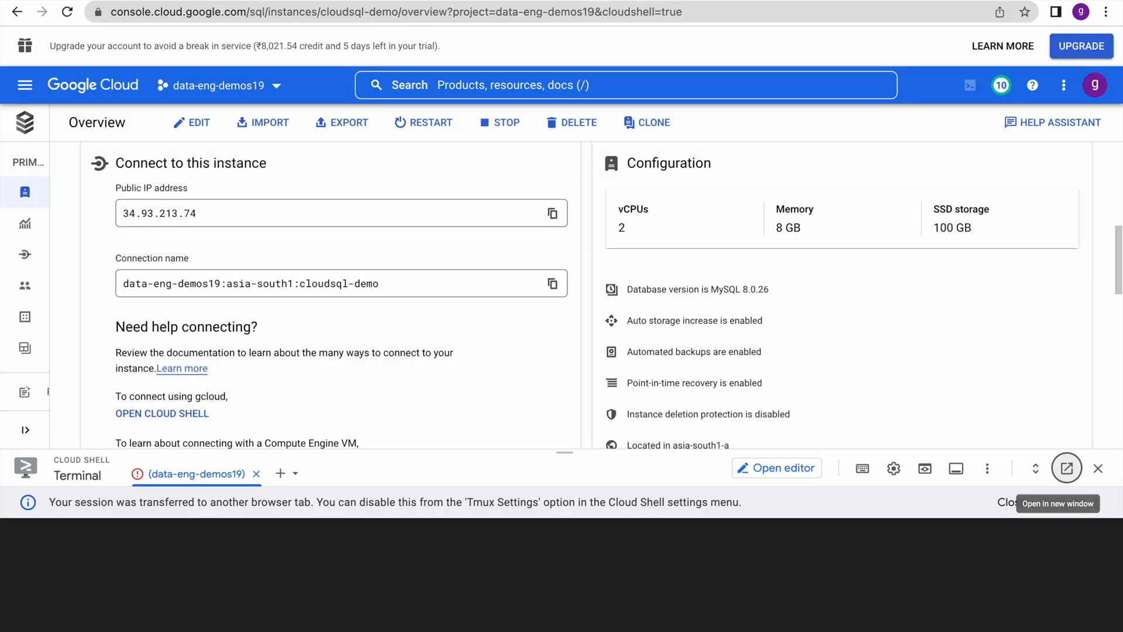
pyautogui.click(1098, 468)
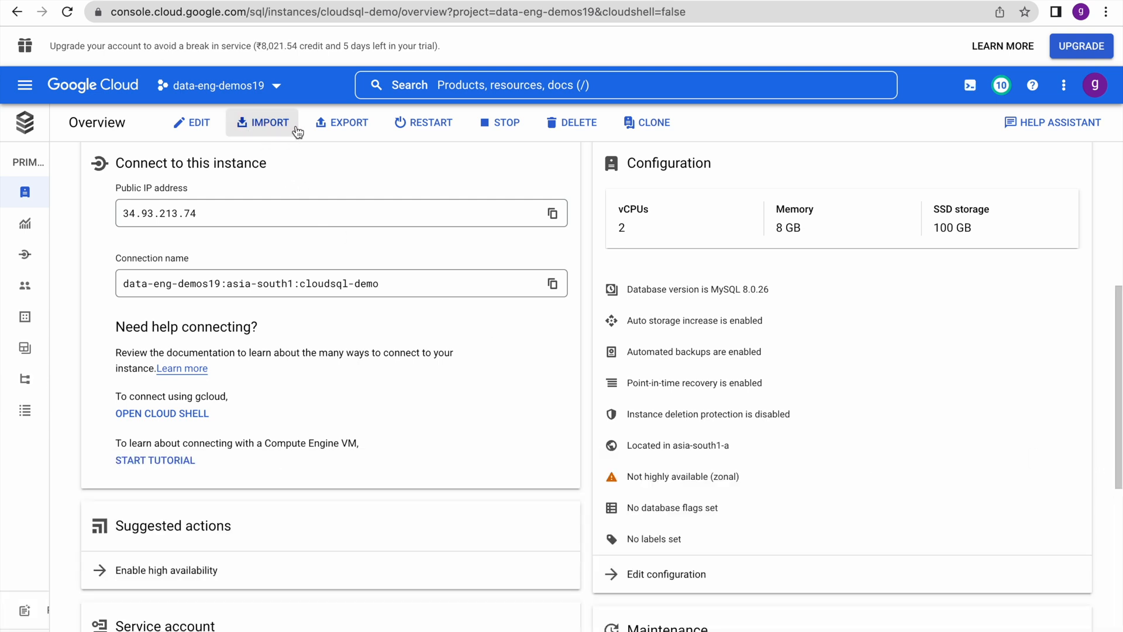
pyautogui.click(275, 126)
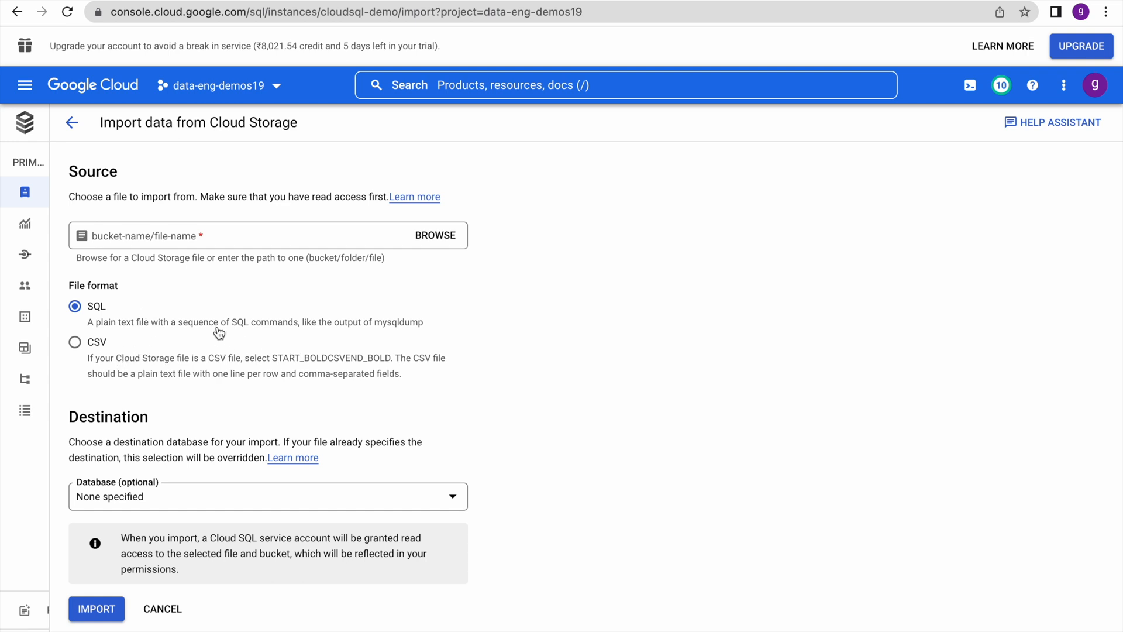
pyautogui.click(103, 345)
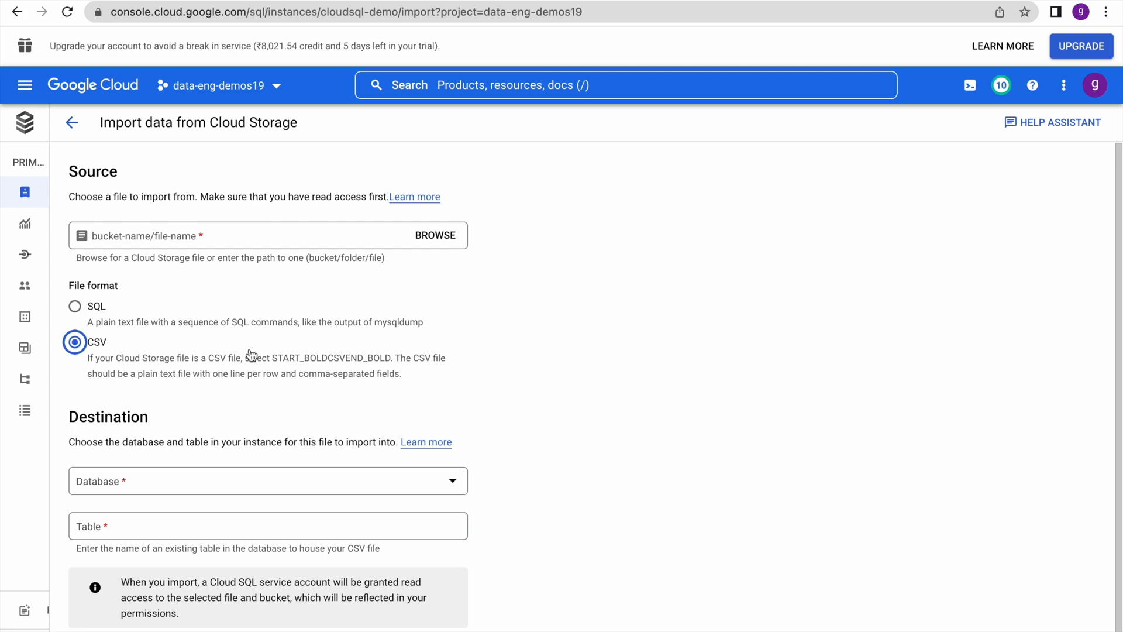
# Switch to BBEdit and examine the data rows in input_batch_data.csv
pyautogui.press('super+Tab')
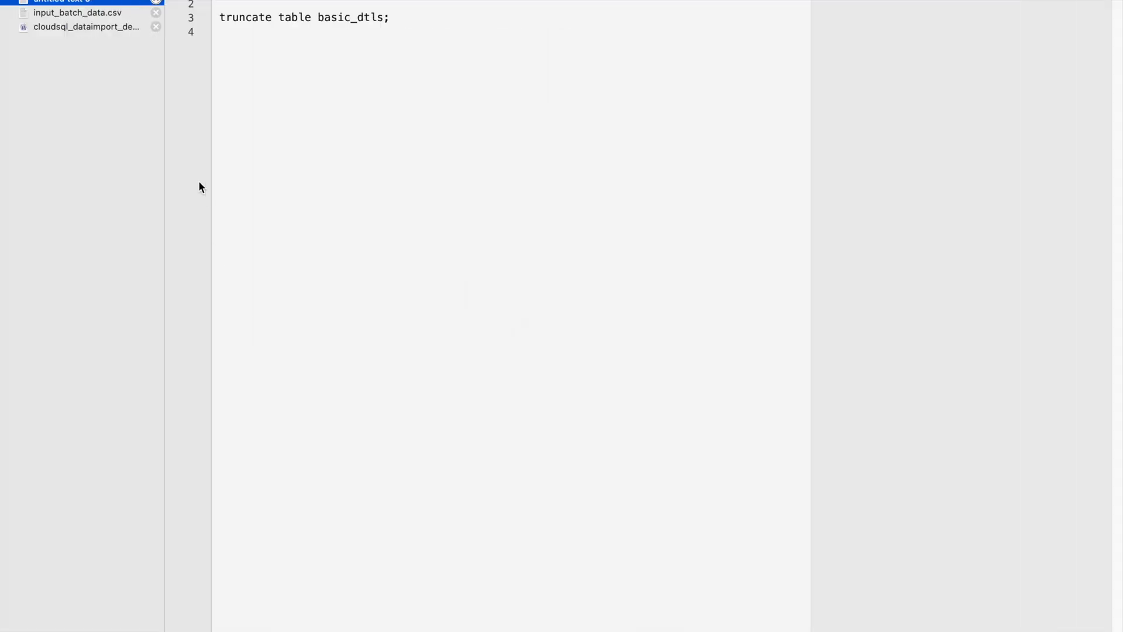
pyautogui.click(111, 17)
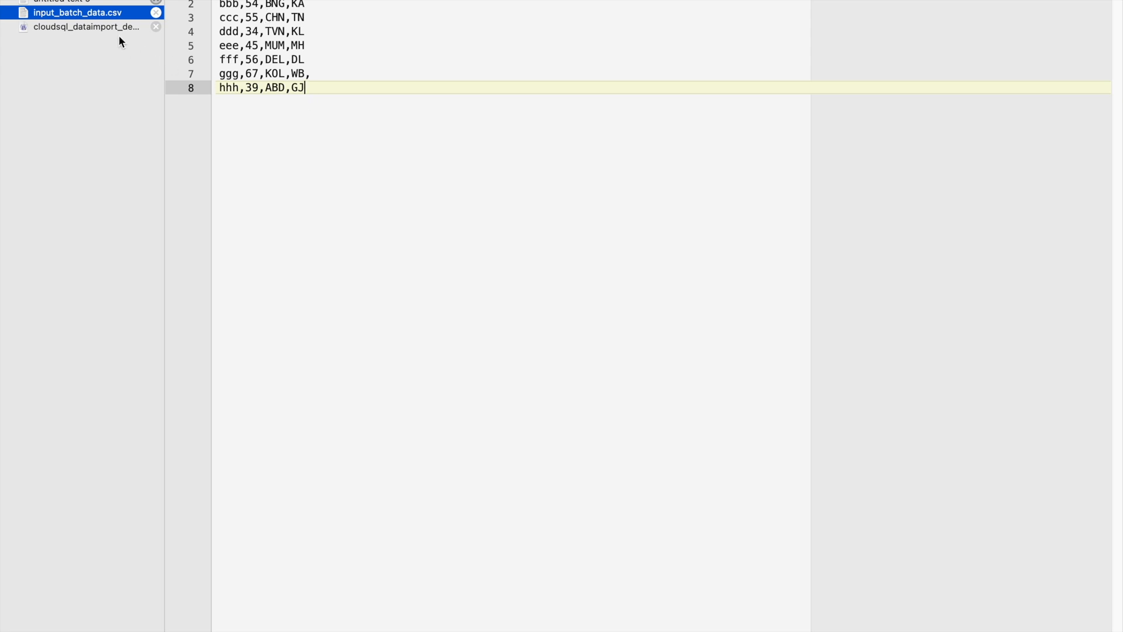
pyautogui.click(82, 1)
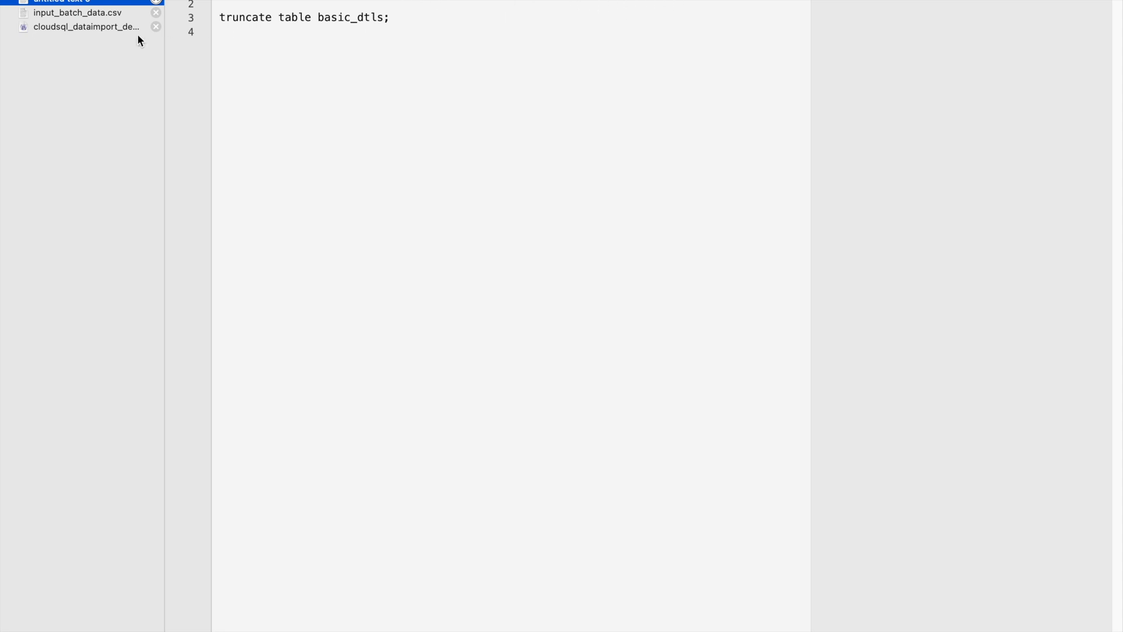
pyautogui.click(82, 13)
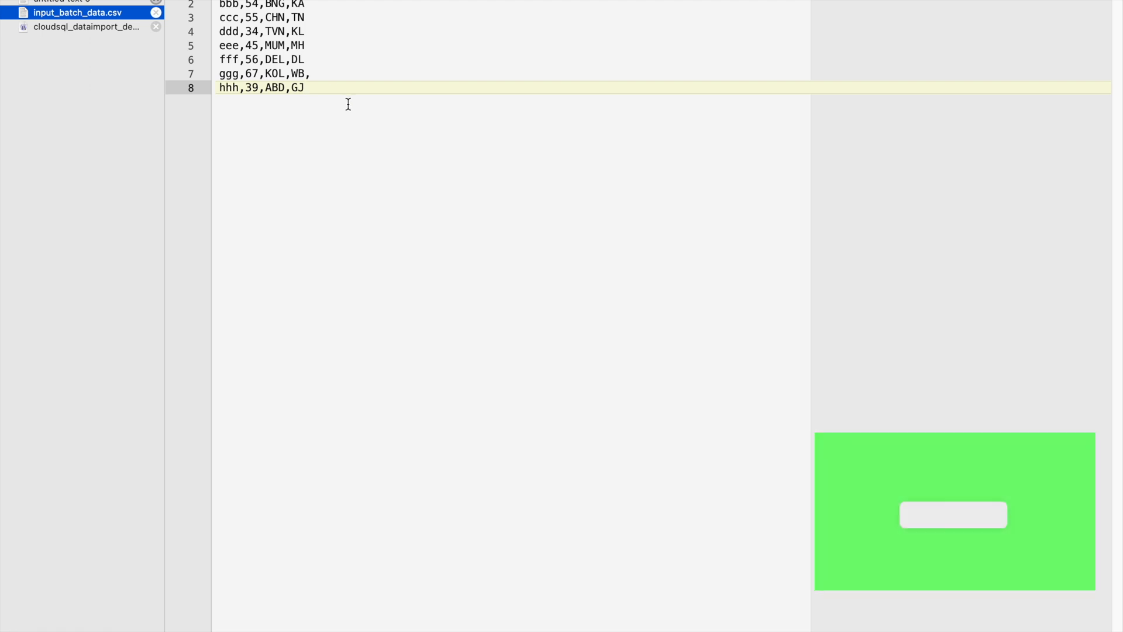
# Switch back to Chrome and examine the files in the input folder of the data_eng_demos bucket
pyautogui.press('super+Tab')
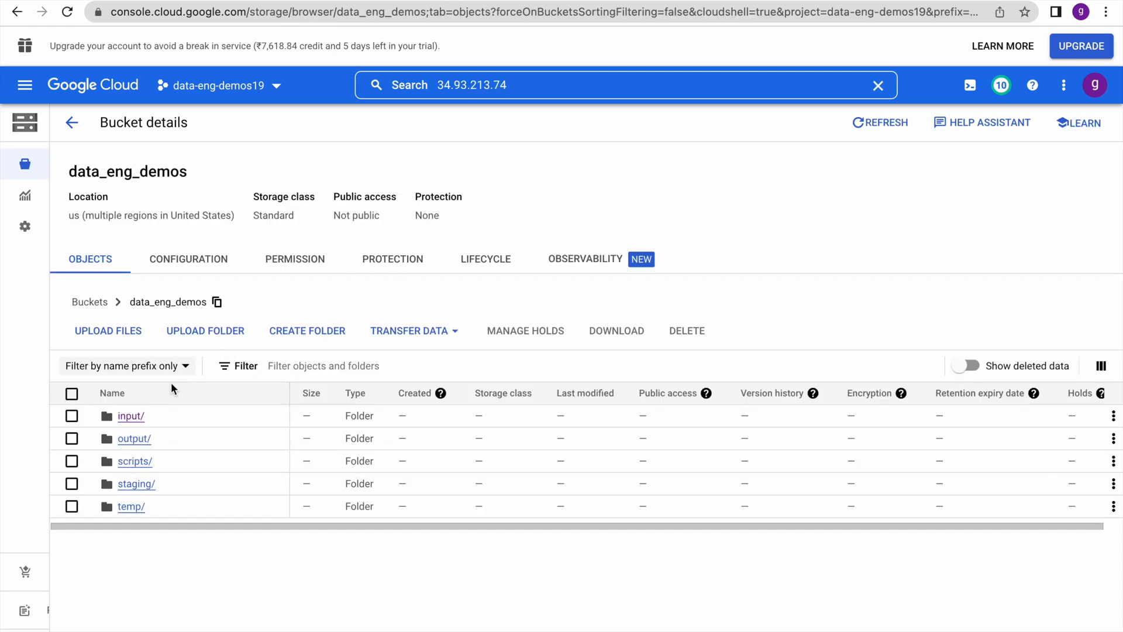
pyautogui.click(130, 416)
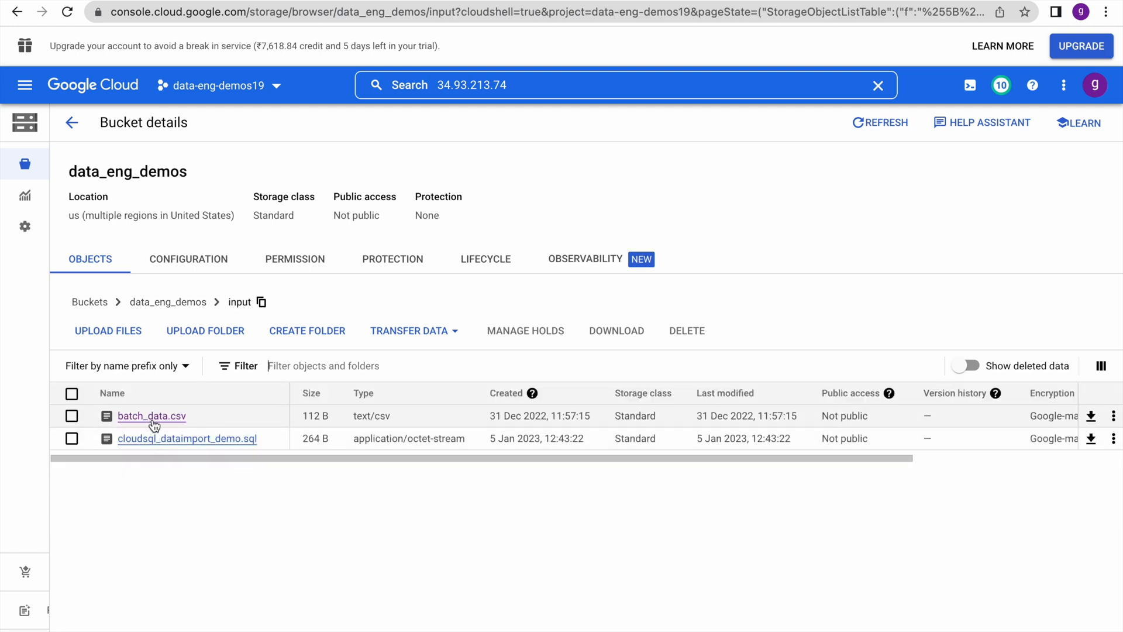
pyautogui.press('super+Tab')
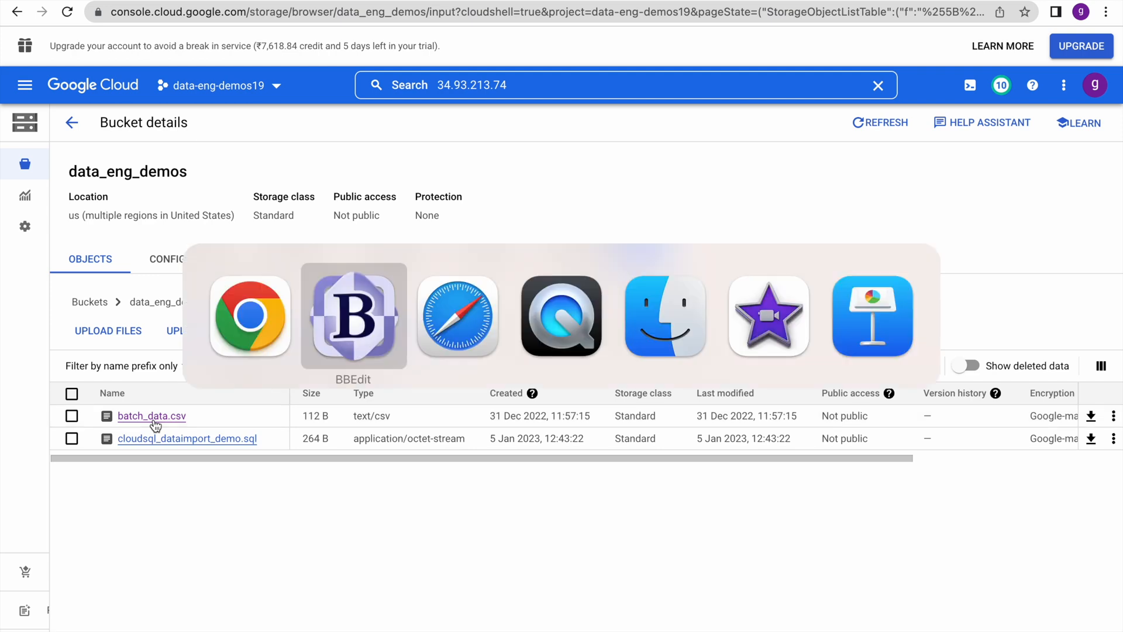
pyautogui.hotkey('ctrl', 'Left')
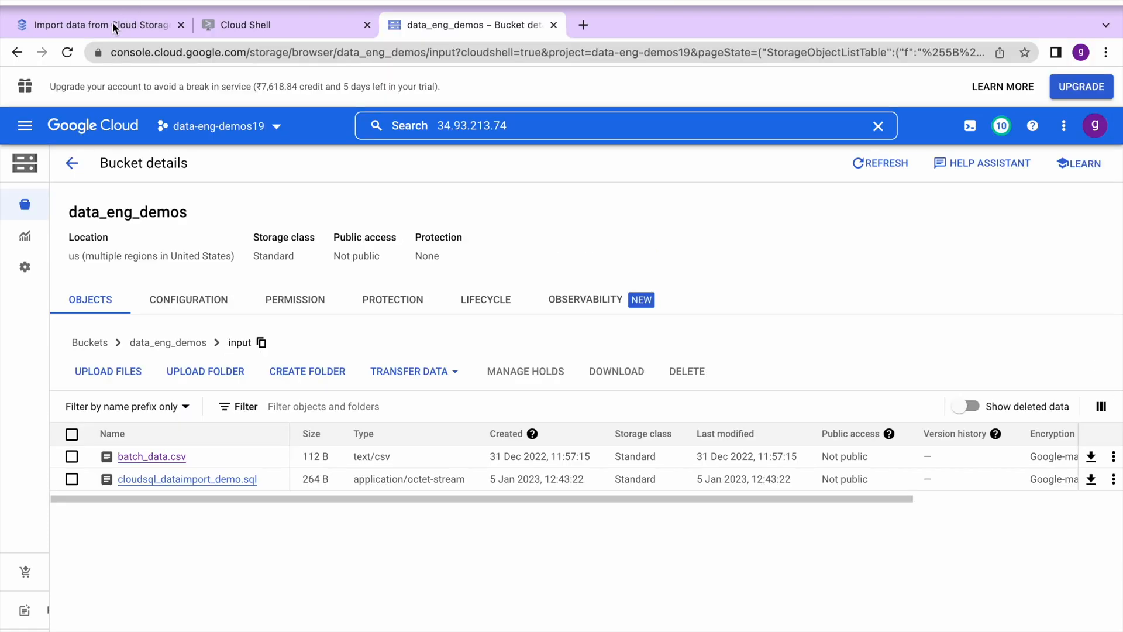
# Set the import destination to database demo_test and table basic_dtls, and try to start the import
pyautogui.click(112, 22)
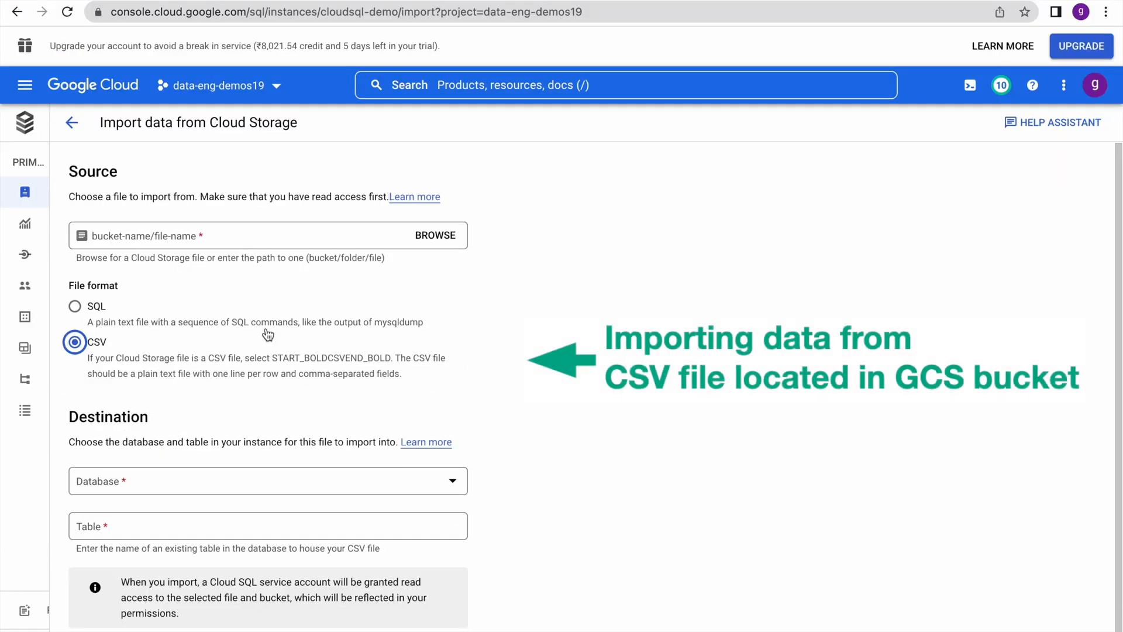
pyautogui.scroll(-1, 583, 430)
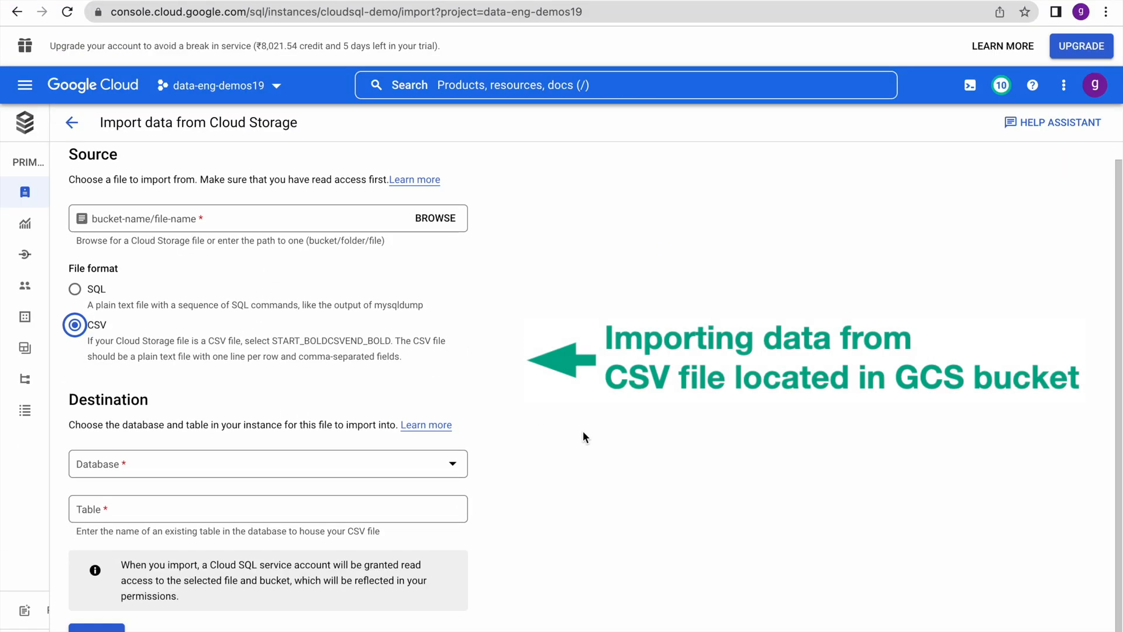
pyautogui.click(404, 472)
pyautogui.click(235, 476)
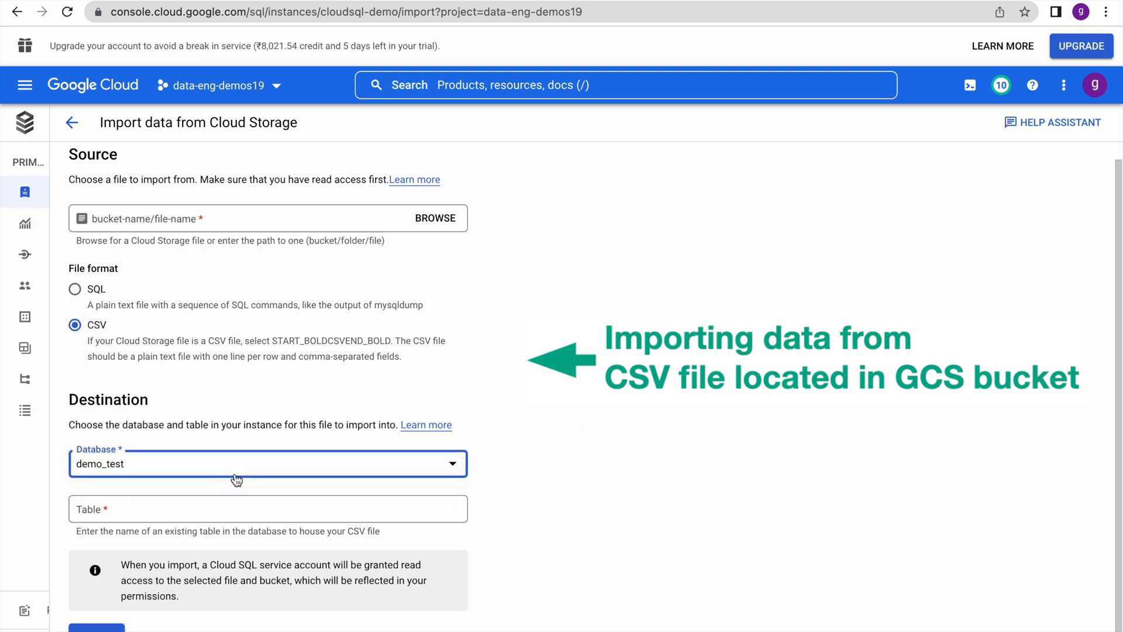
pyautogui.click(158, 511)
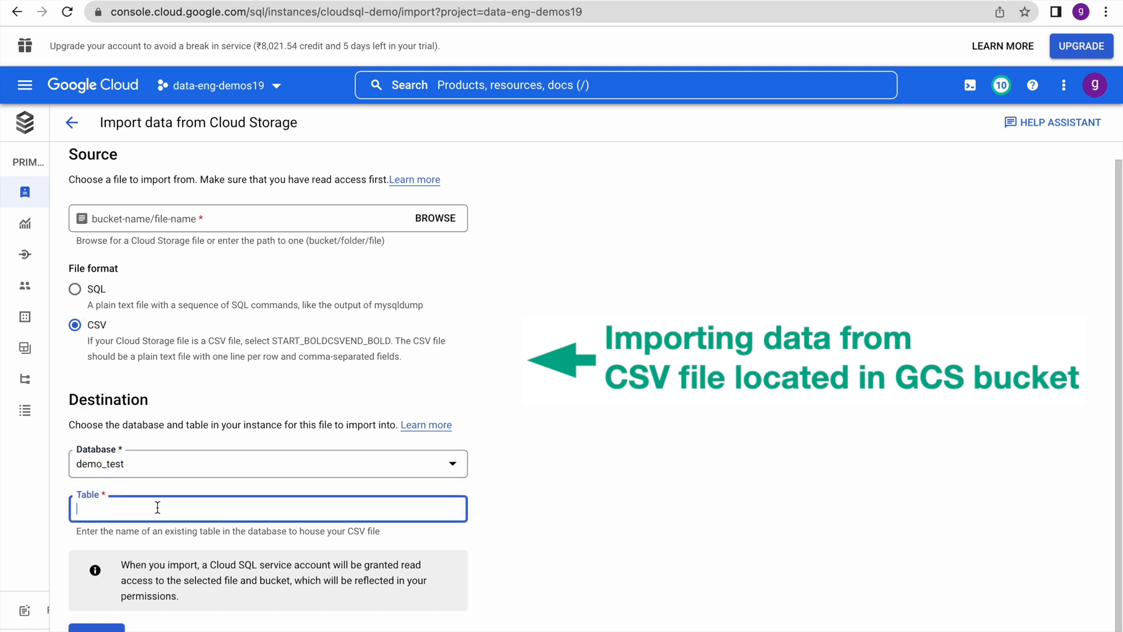
pyautogui.write('basic_dtls')
pyautogui.click(640, 553)
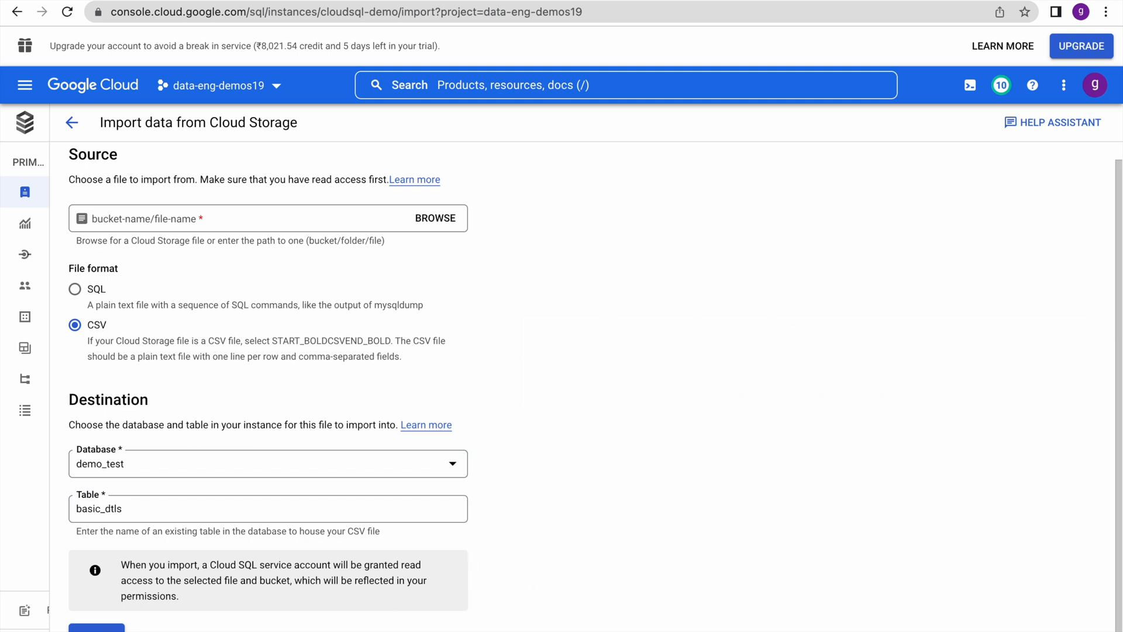
pyautogui.click(97, 628)
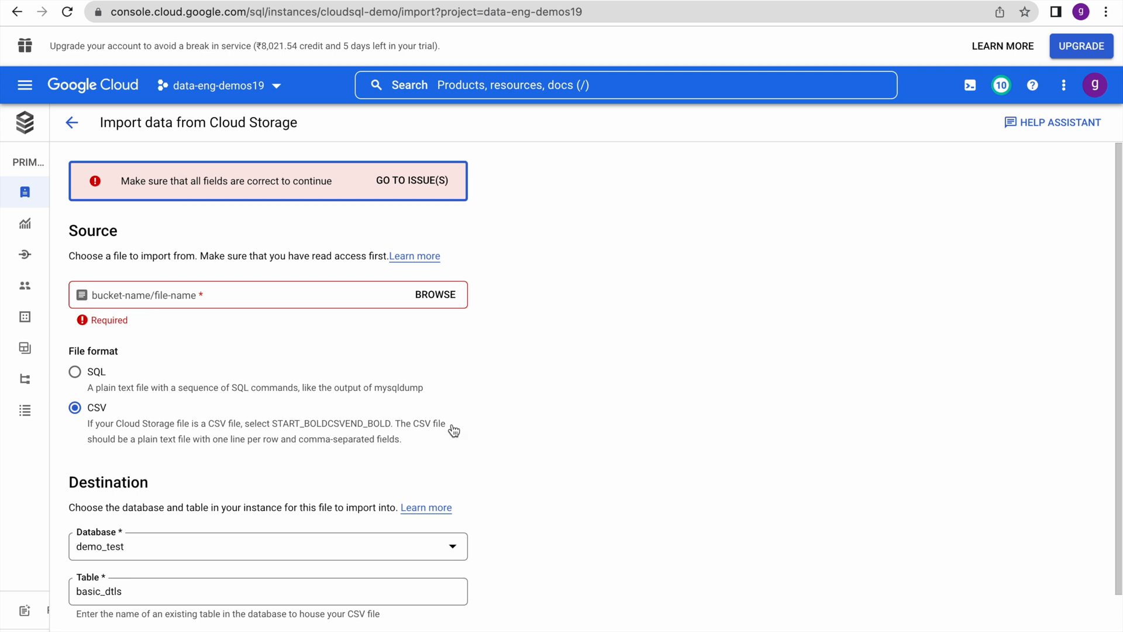
# Set the import source to batch_data.csv in the input folder of the data_eng_demos bucket and start the import
pyautogui.click(439, 295)
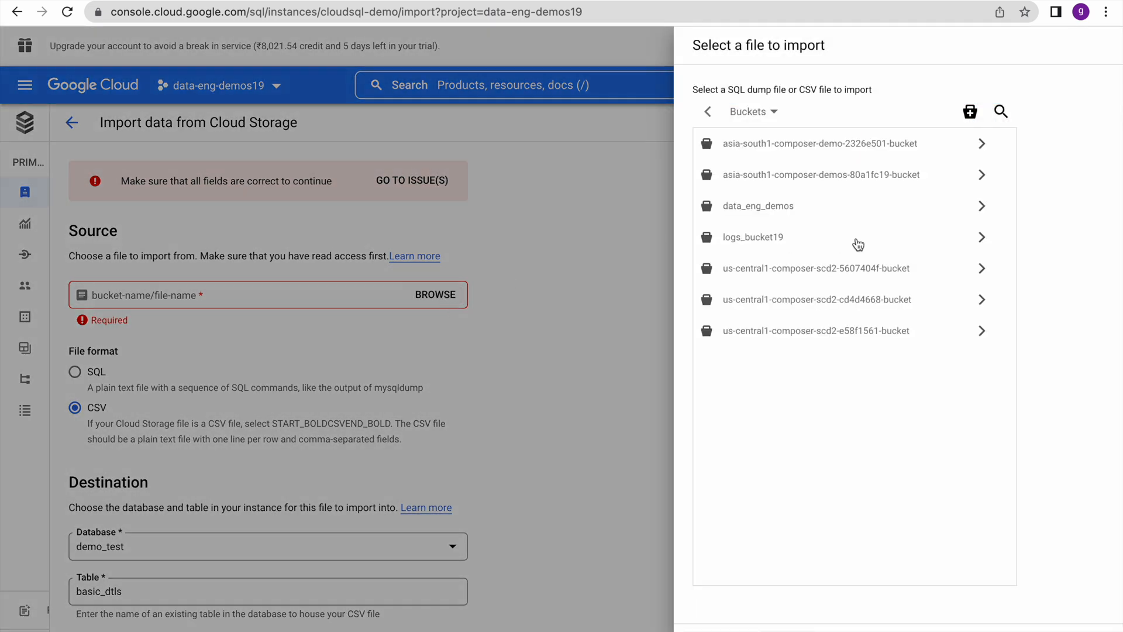
pyautogui.click(748, 213)
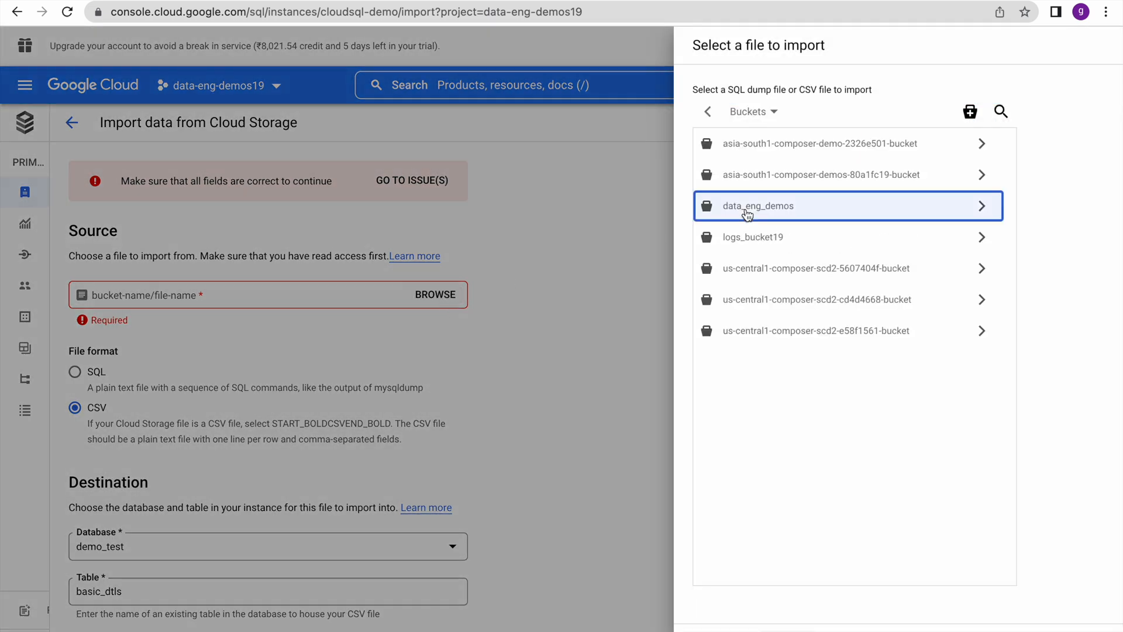
pyautogui.doubleClick(748, 212)
pyautogui.click(751, 151)
pyautogui.doubleClick(752, 152)
pyautogui.click(776, 148)
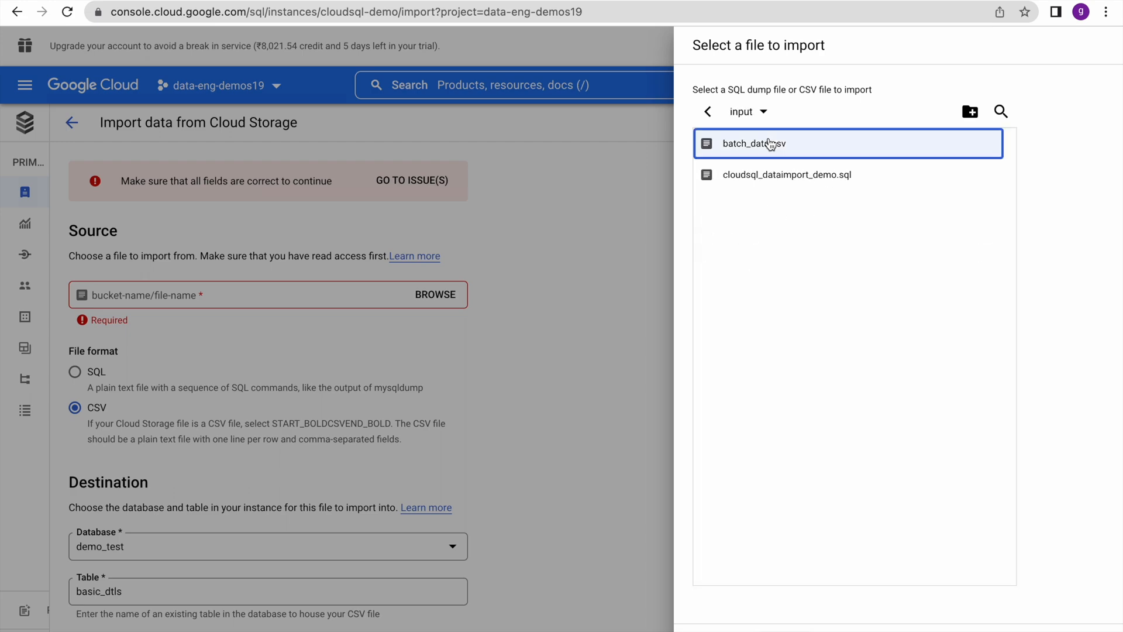
pyautogui.click(717, 631)
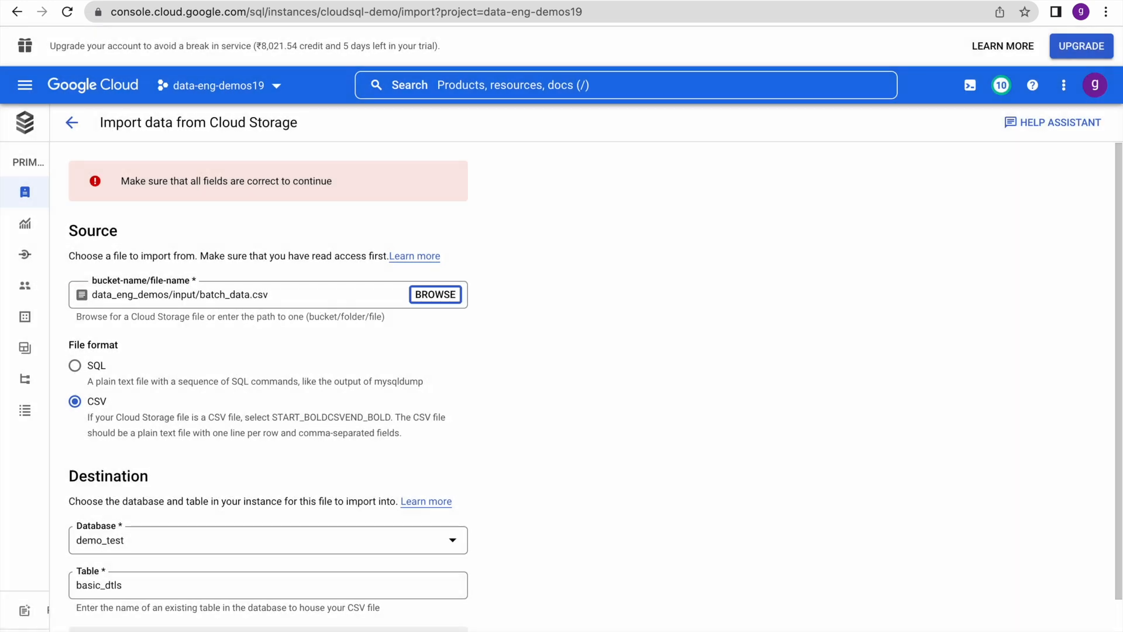
pyautogui.scroll(-2, 568, 573)
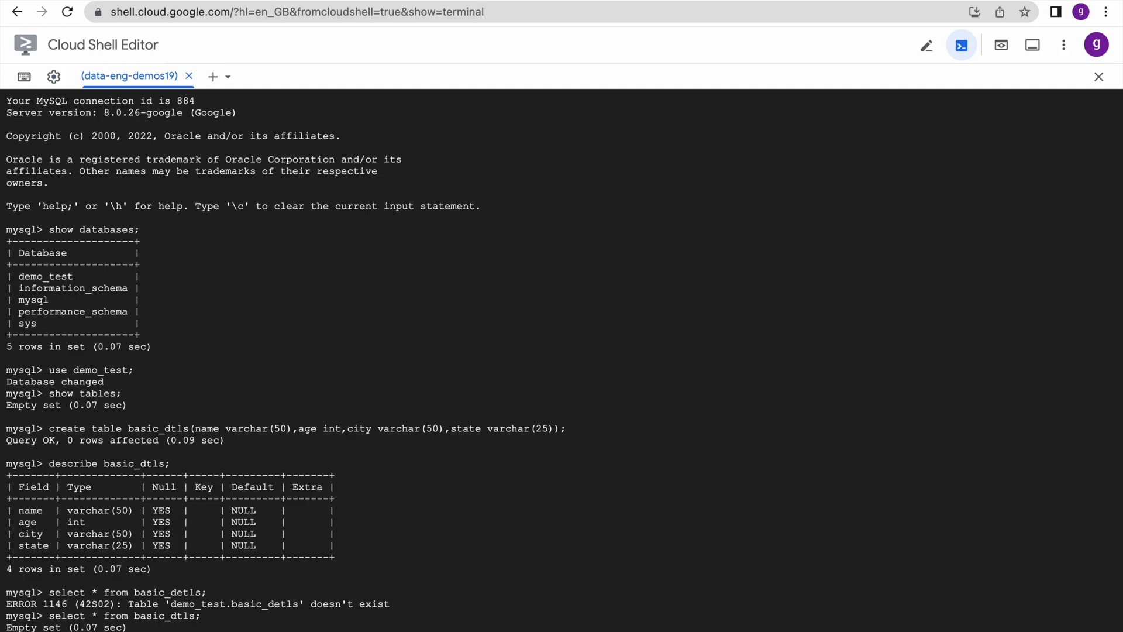
# Select all rows from the basic_dtls table in the Cloud Shell MySQL session
pyautogui.press('Return')
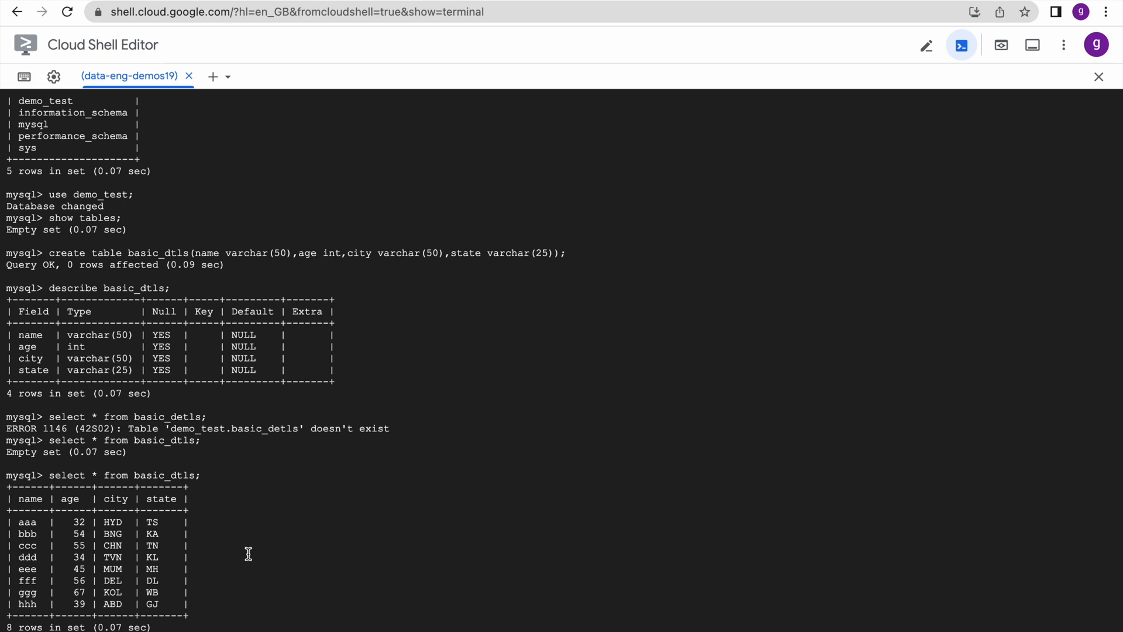
pyautogui.press('super+Tab')
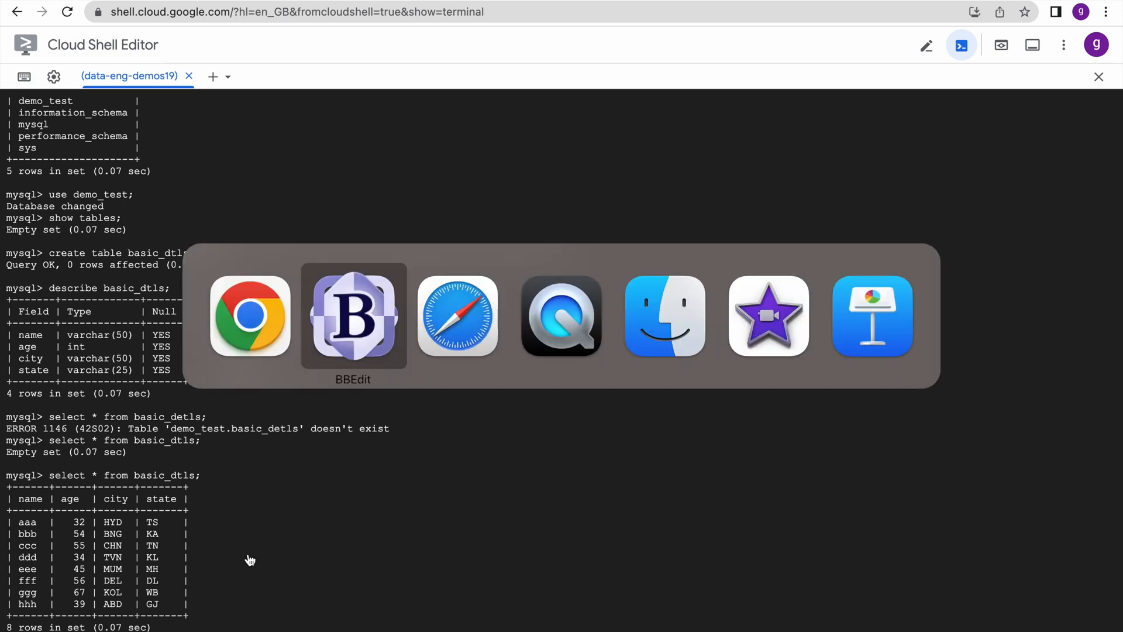
pyautogui.press('super+Tab')
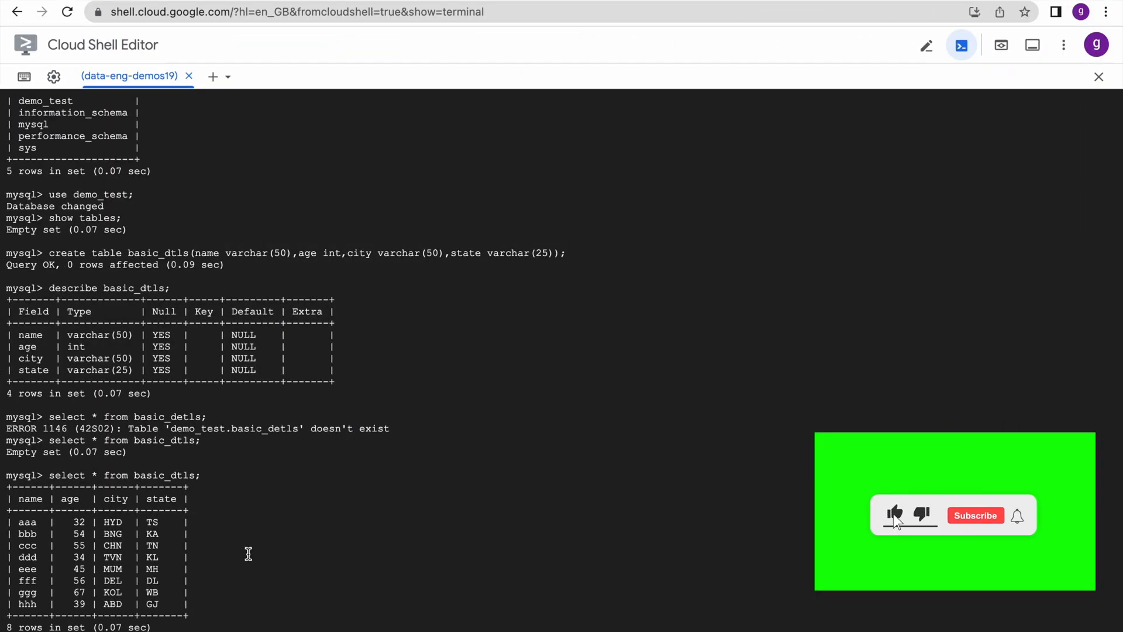
# Switch to BBEdit and copy the statement "truncate table basic_dtls;" from the untitled text document
pyautogui.press('super+Tab')
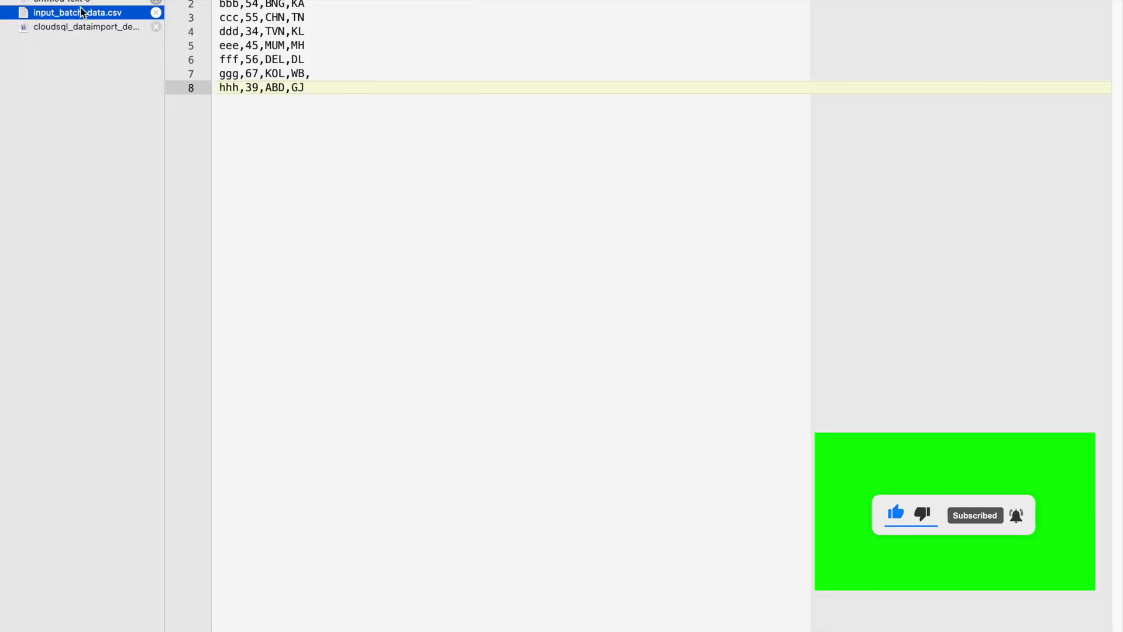
pyautogui.click(85, 3)
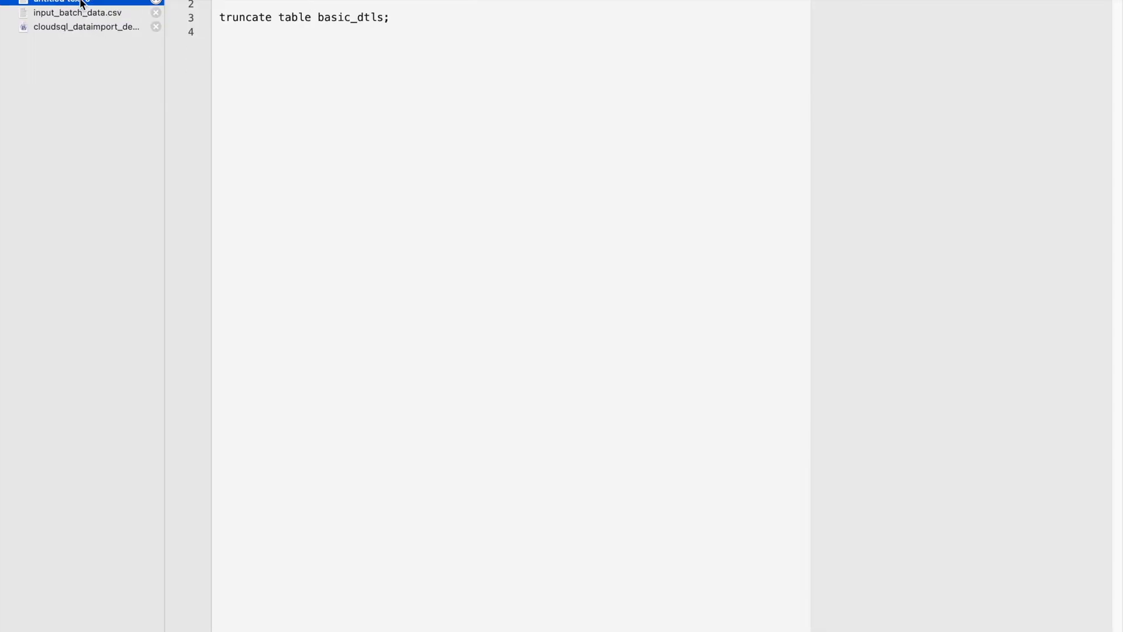
pyautogui.click(399, 20)
pyautogui.moveTo(399, 20); pyautogui.dragTo(218, 18)
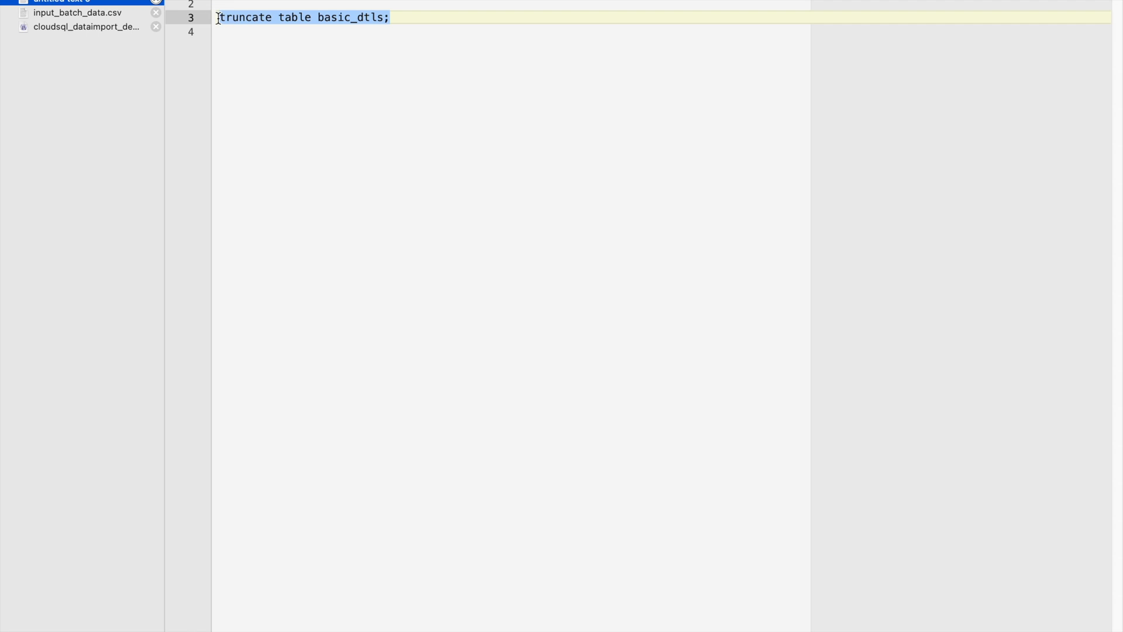
# Switch back to Chrome, truncate the basic_dtls table in the MySQL session and query all its rows
pyautogui.press('super+Tab')
pyautogui.press('super+Tab')
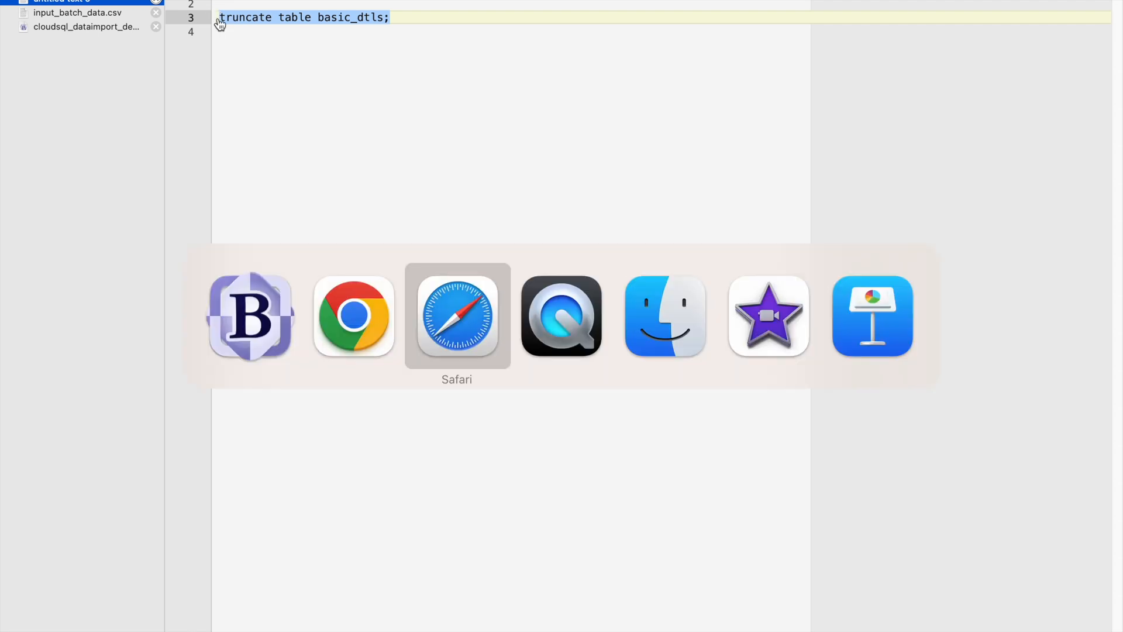
pyautogui.press('super+Tab')
pyautogui.press('super+Tab')
pyautogui.press('super+Tab')
pyautogui.press('super+Tab')
pyautogui.press('super+Tab')
pyautogui.press('super+Tab')
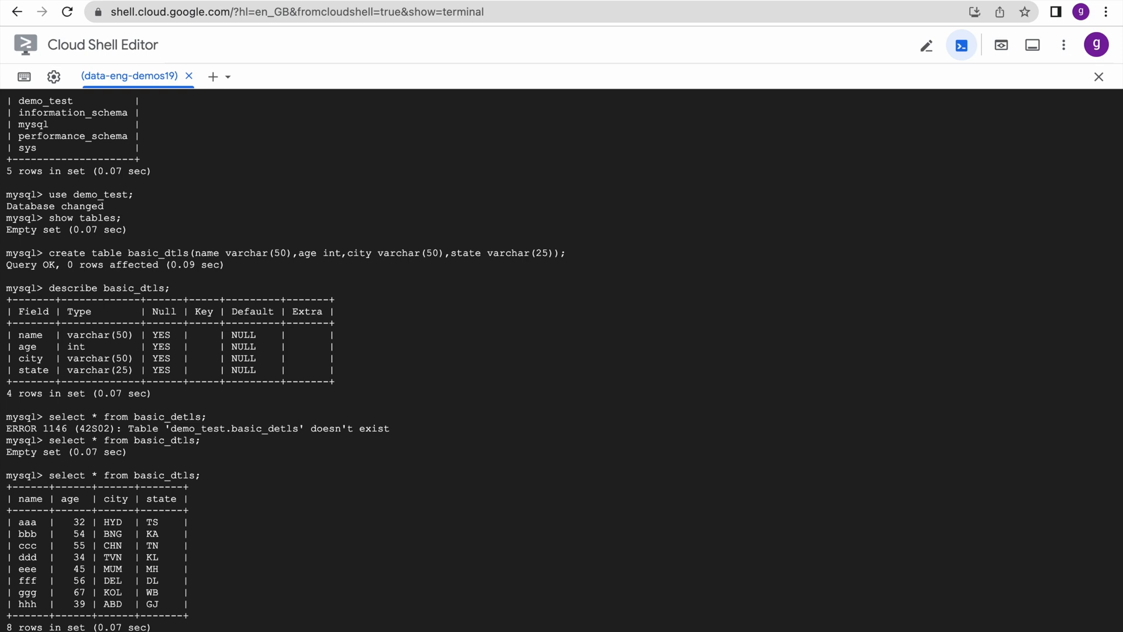
pyautogui.press('Return')
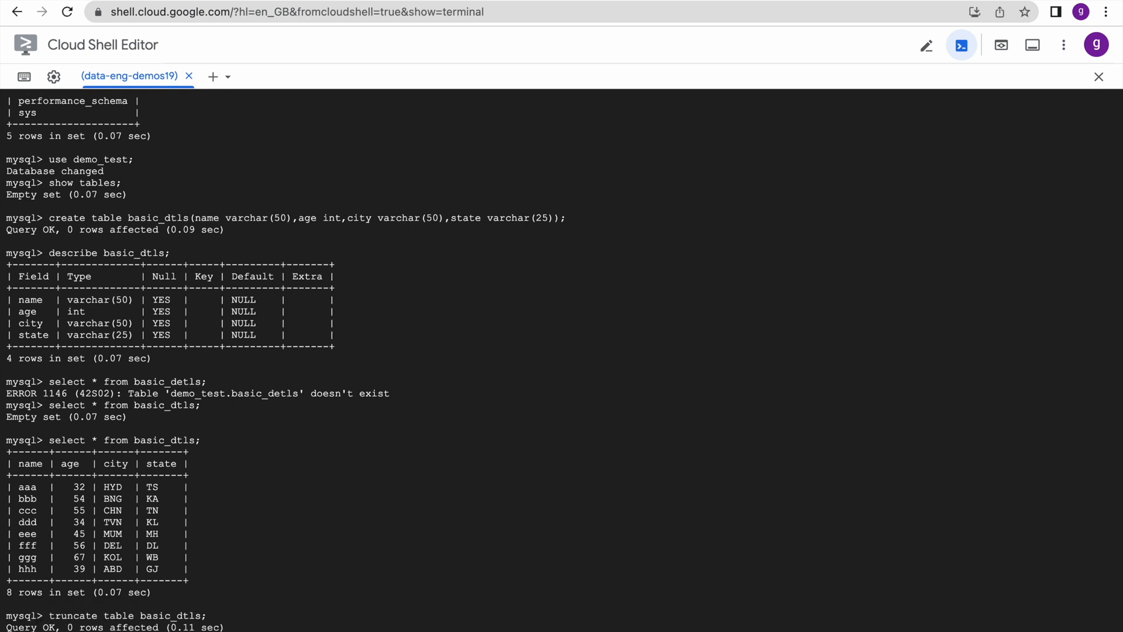
pyautogui.press('Return')
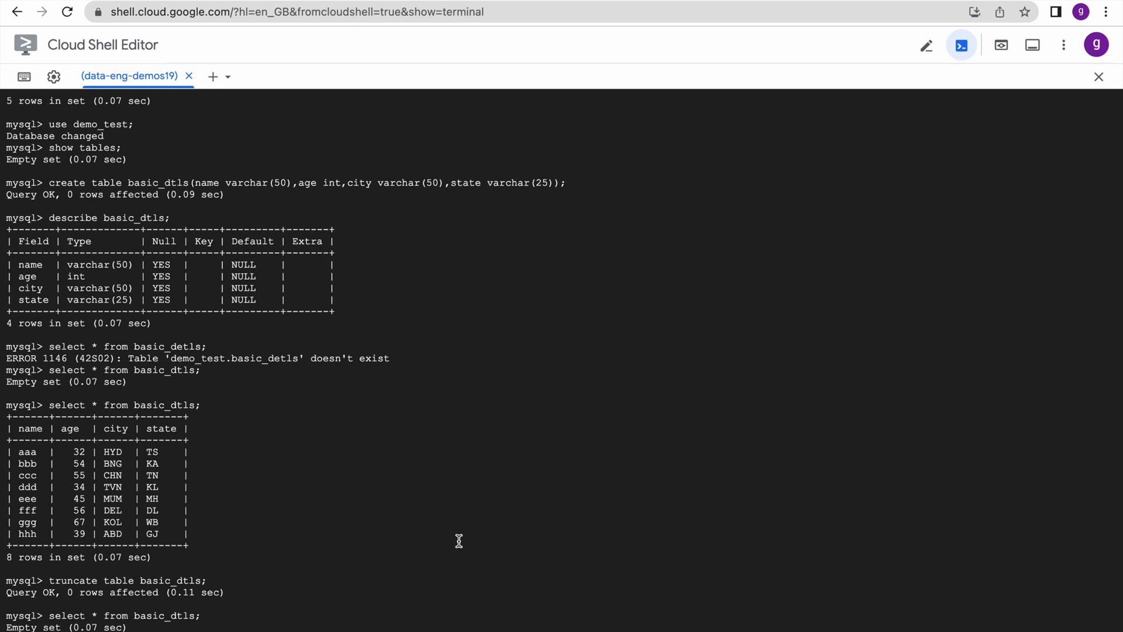
# Start a new data import for cloudsql-demo and browse to the input folder of the data_eng_demos bucket
pyautogui.click(132, 0)
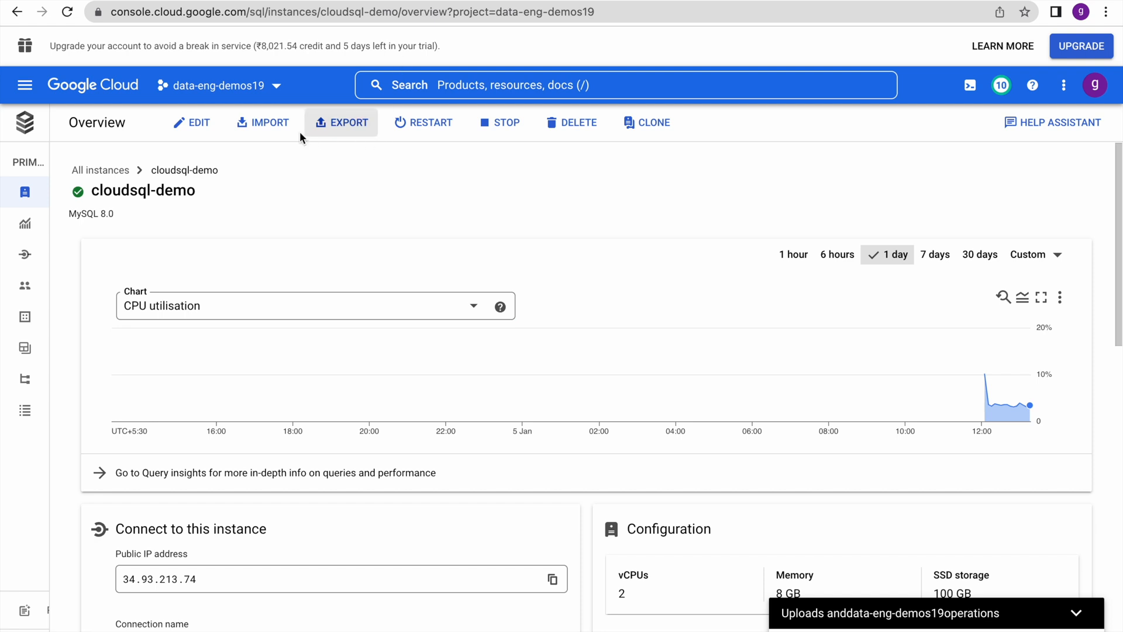
pyautogui.click(277, 125)
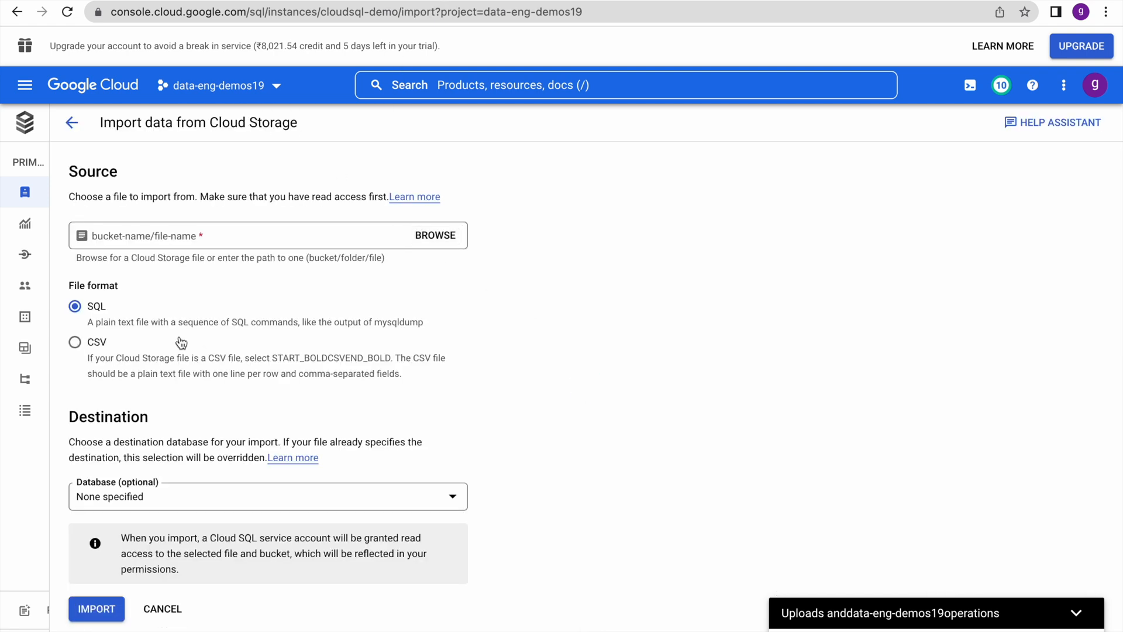
pyautogui.click(436, 237)
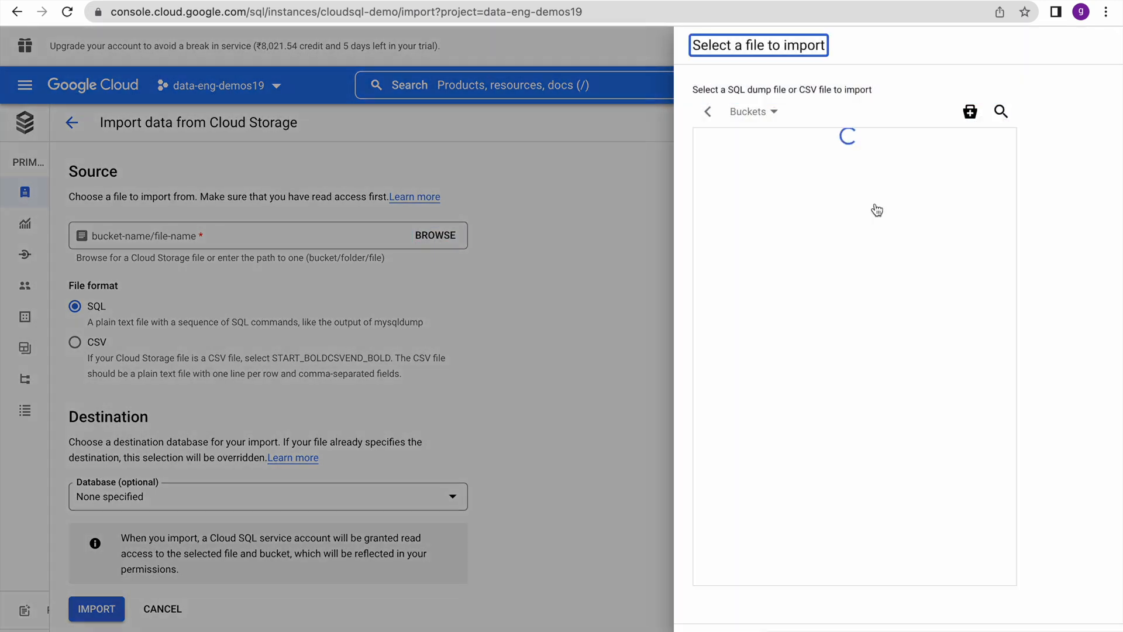
pyautogui.click(785, 207)
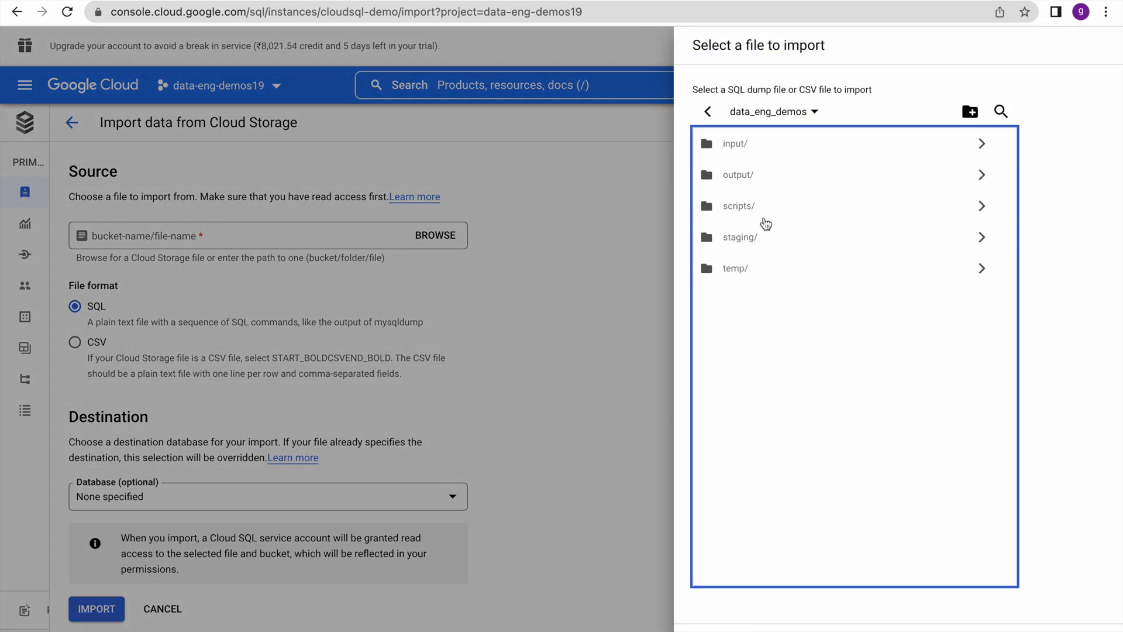
pyautogui.click(746, 148)
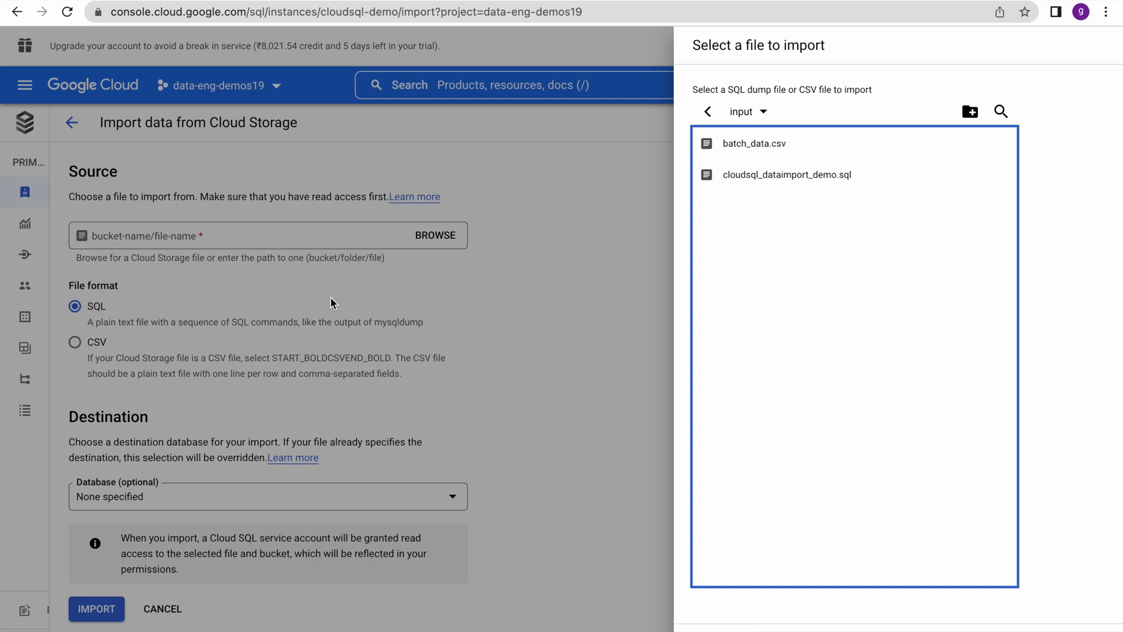
# Switch to BBEdit and examine the insert statements in cloudsql_dataimport_demo.sql
pyautogui.press('super+Tab')
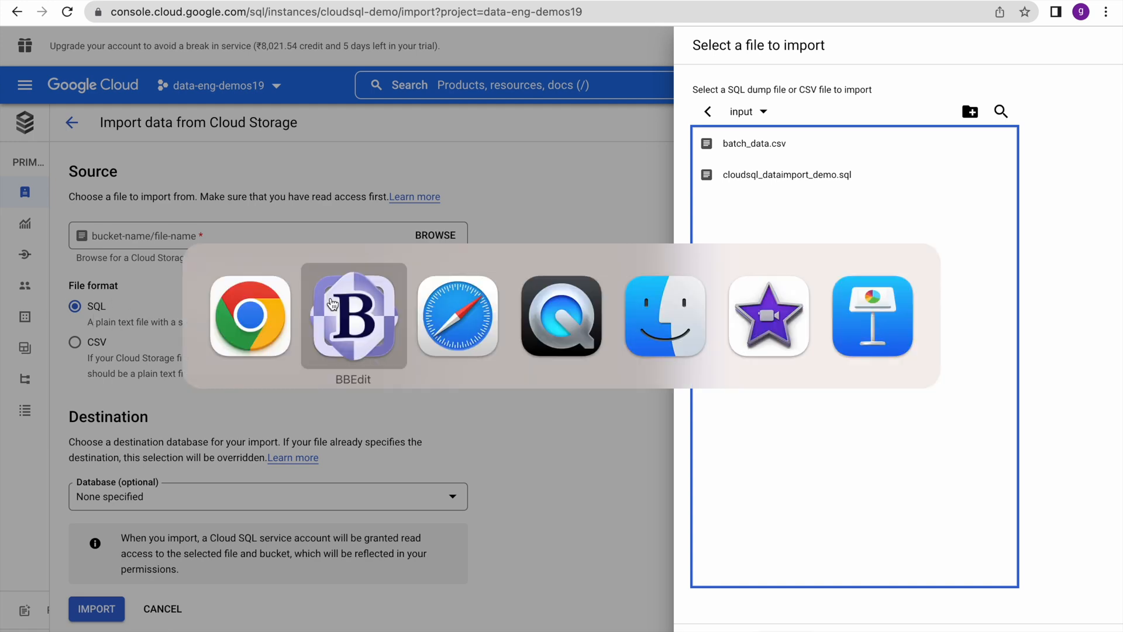
pyautogui.click(331, 303)
pyautogui.click(110, 27)
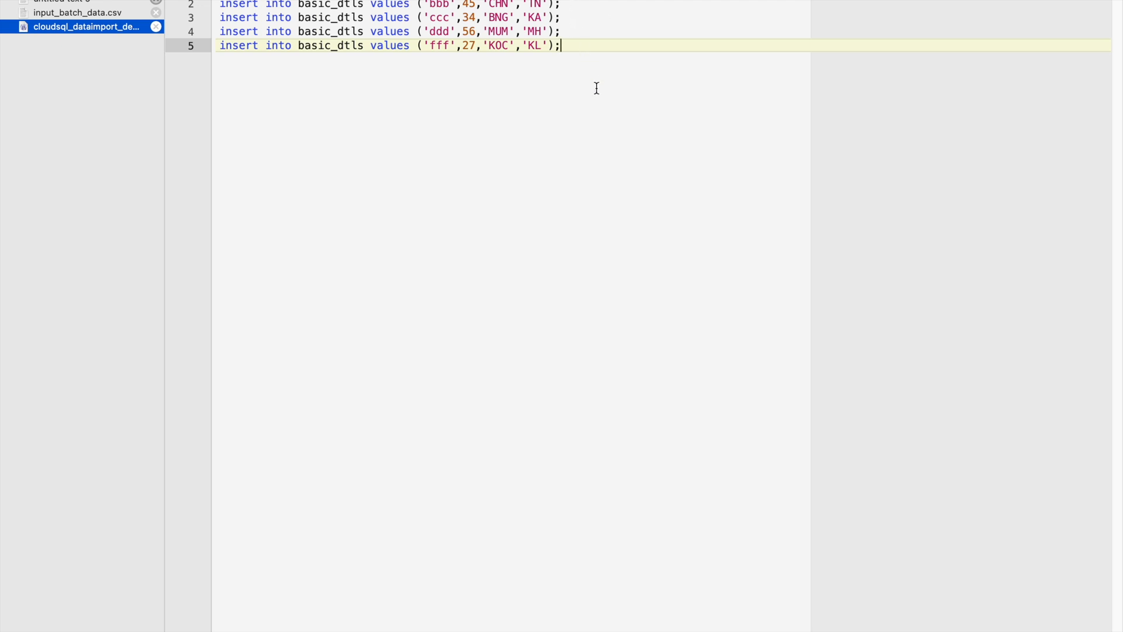
# Switch back to Chrome and import cloudsql_dataimport_demo.sql in SQL format into the demo_test database
pyautogui.press('super+Tab')
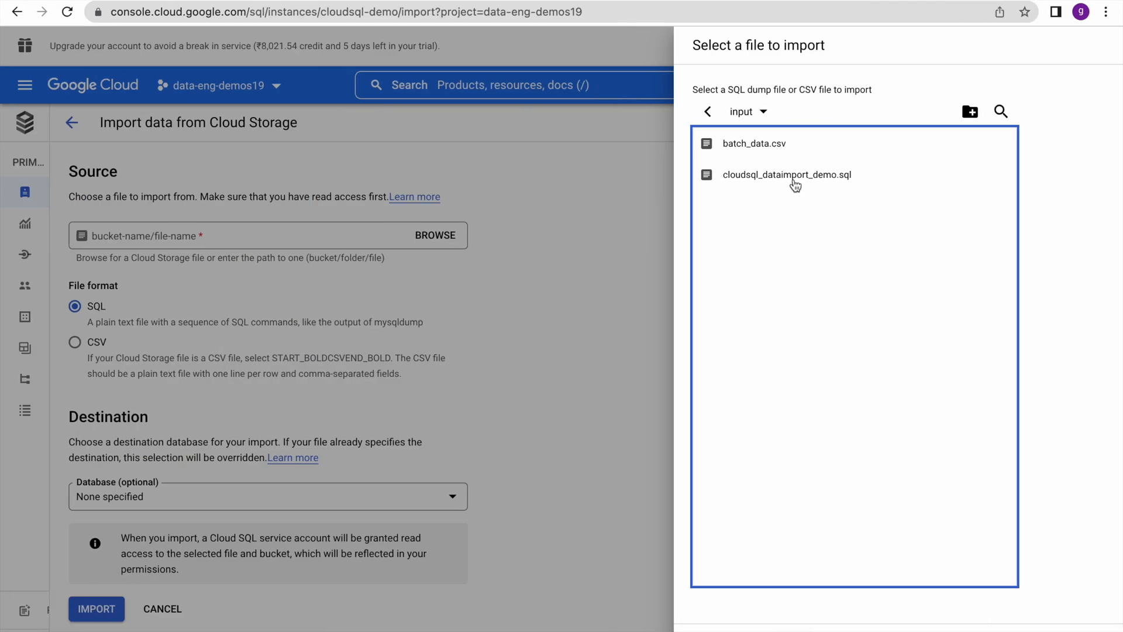
pyautogui.click(796, 179)
pyautogui.click(754, 608)
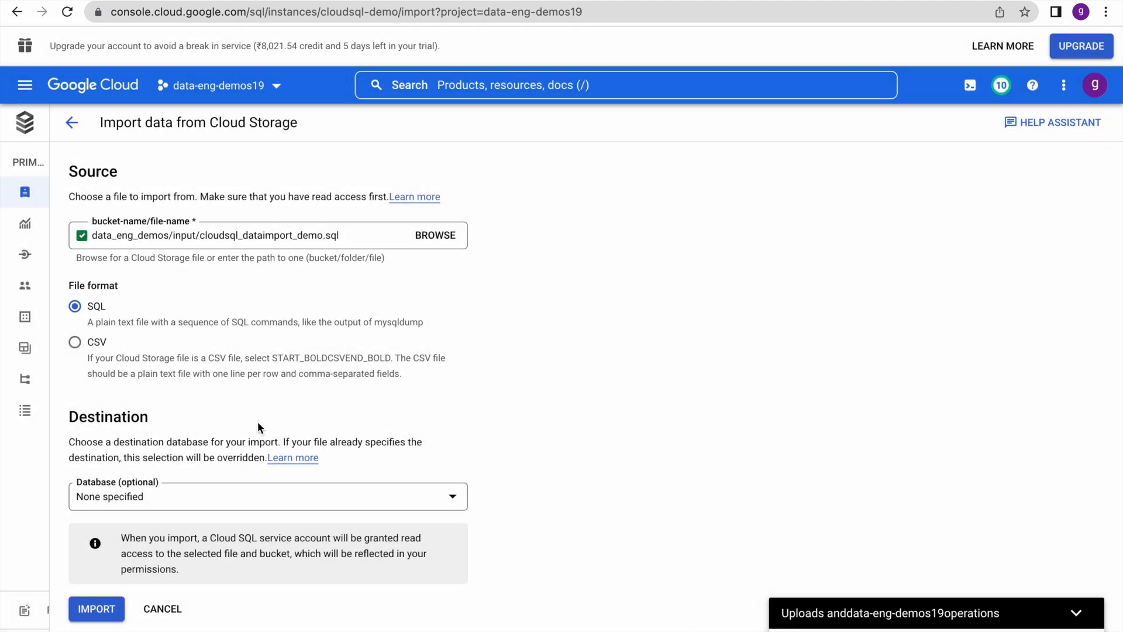
pyautogui.click(167, 502)
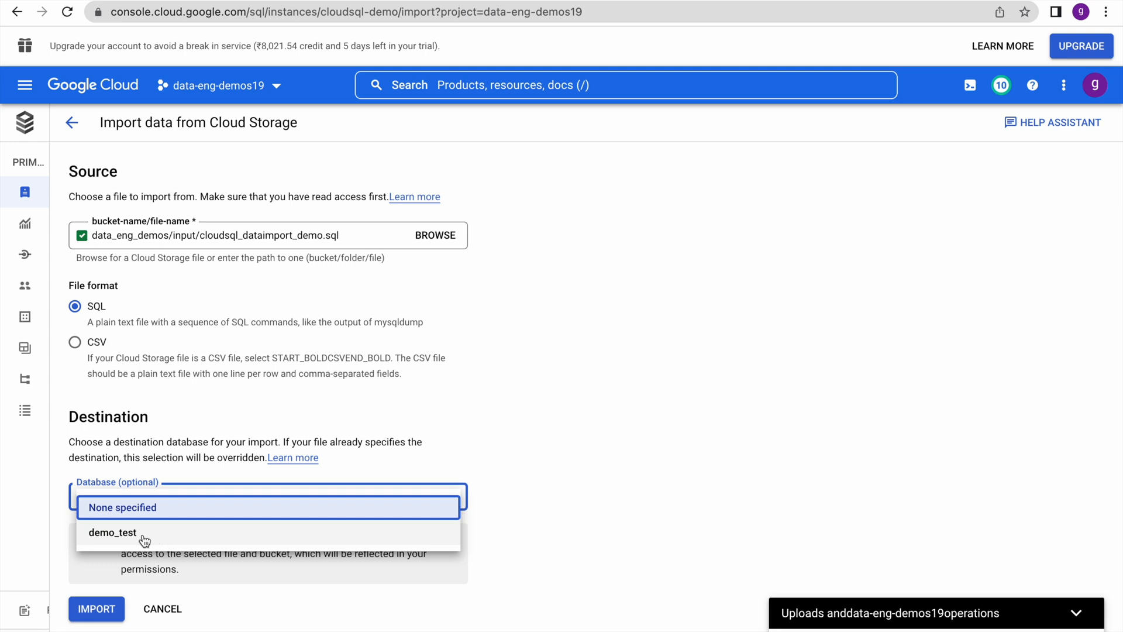
pyautogui.click(112, 533)
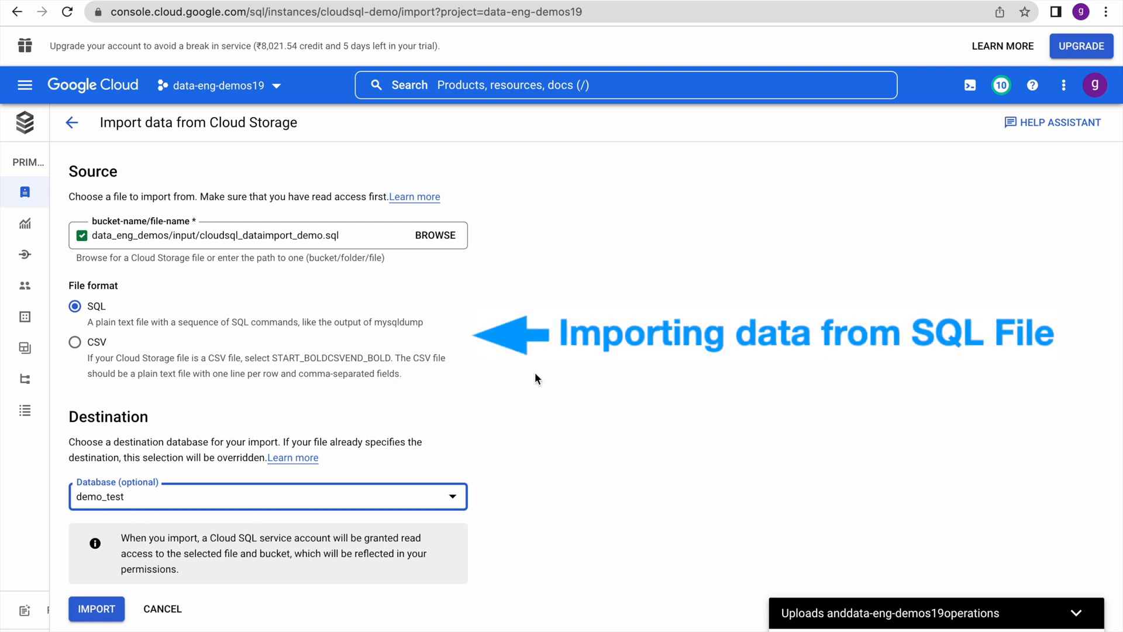
pyautogui.click(87, 608)
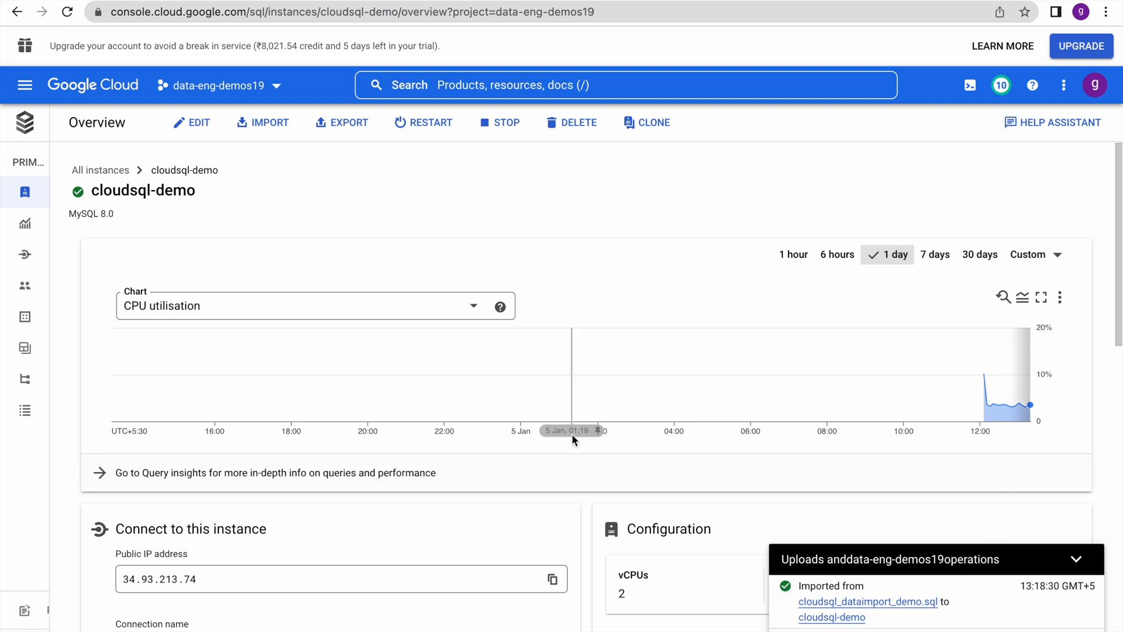
pyautogui.click(414, 316)
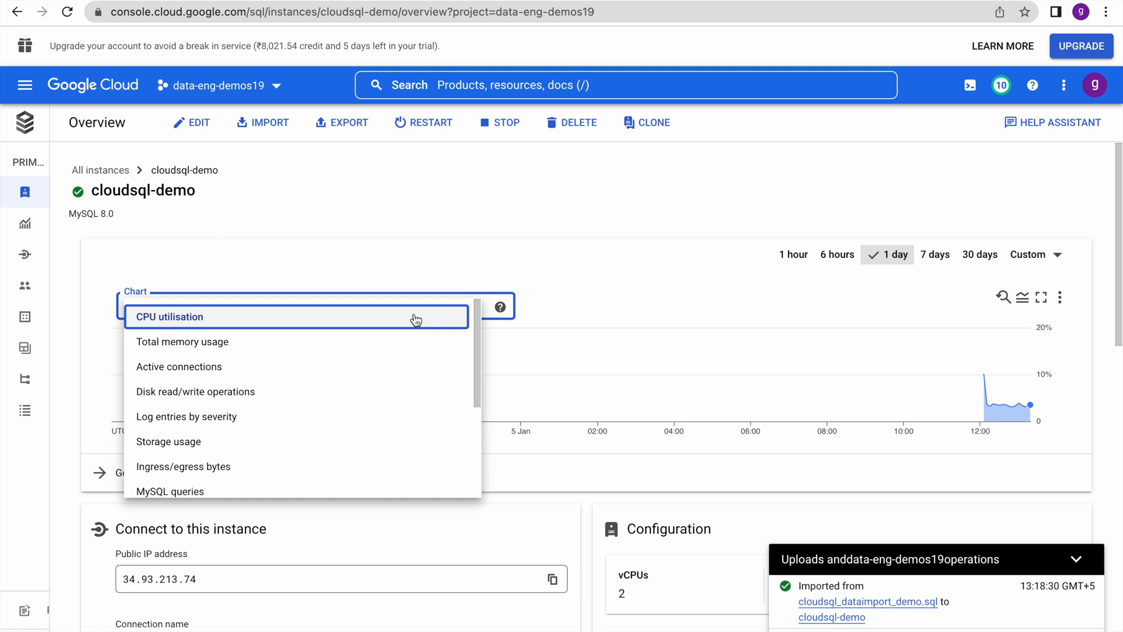
pyautogui.click(621, 232)
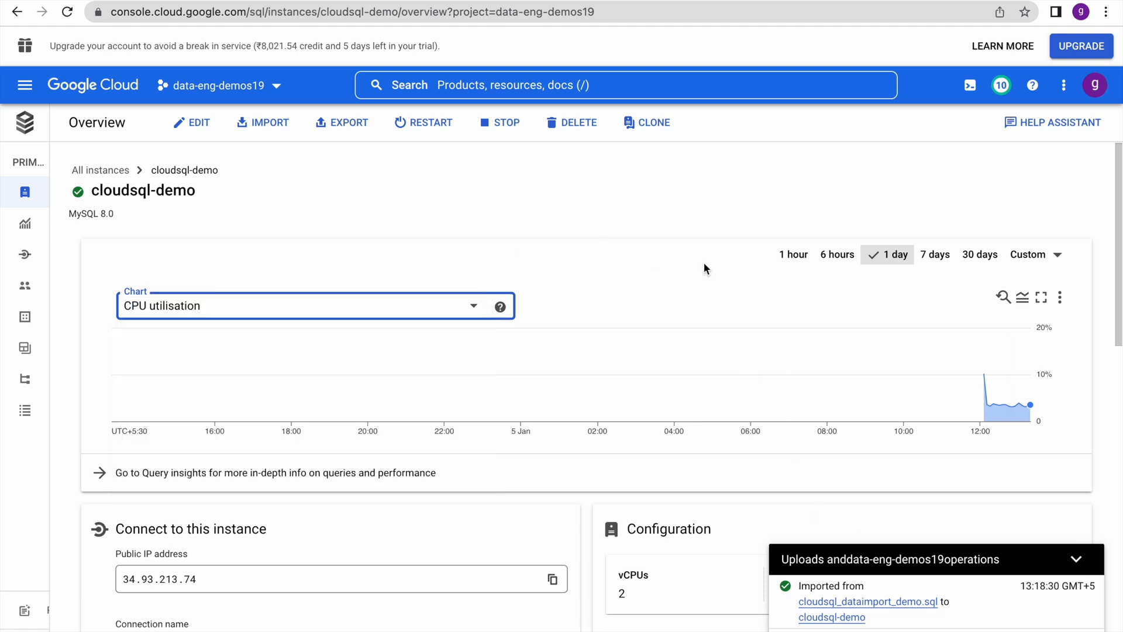
# Return to the Cloud Shell MySQL session and query all rows of basic_dtls again
pyautogui.click(318, 1)
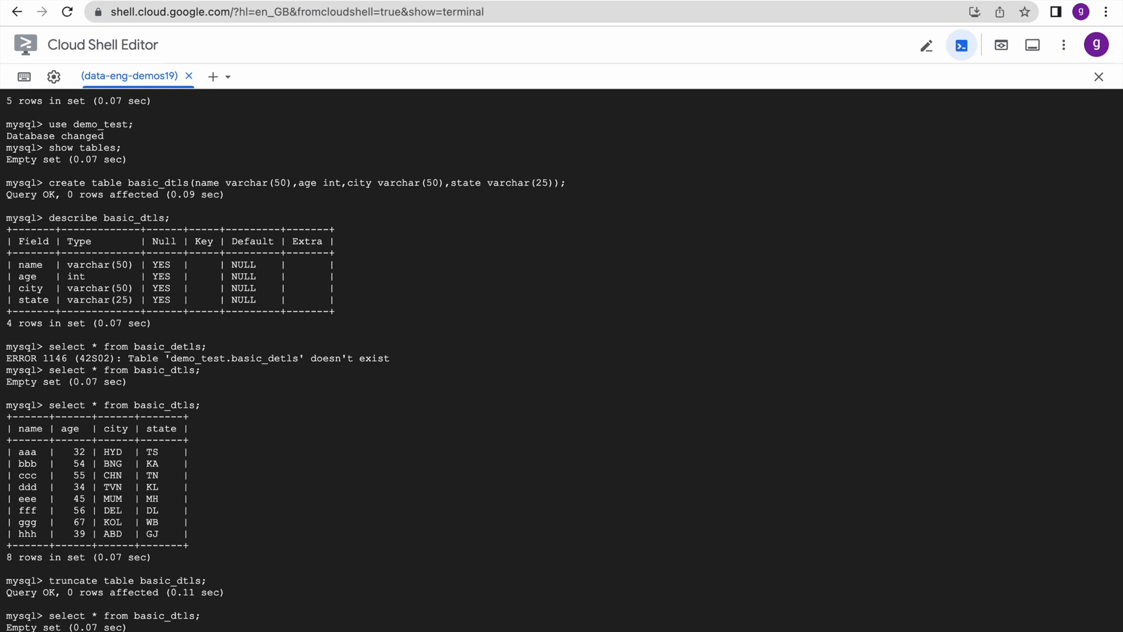
pyautogui.press('Return')
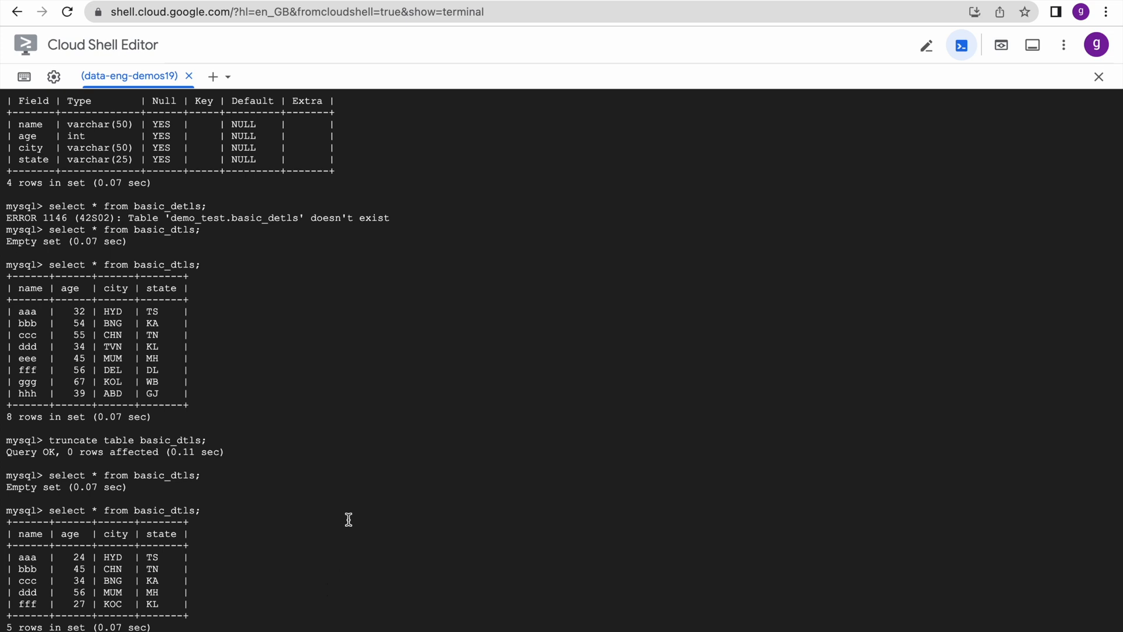
# Start a data export from the cloudsql-demo instance to Cloud Storage with CSV as the file format
pyautogui.click(216, 1)
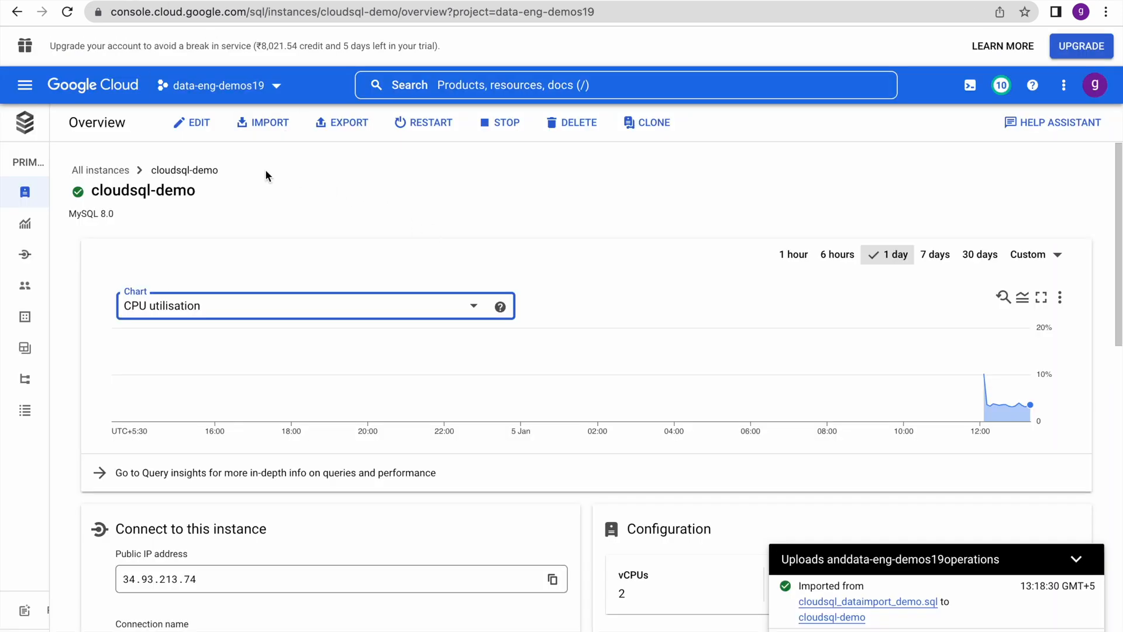
pyautogui.click(350, 124)
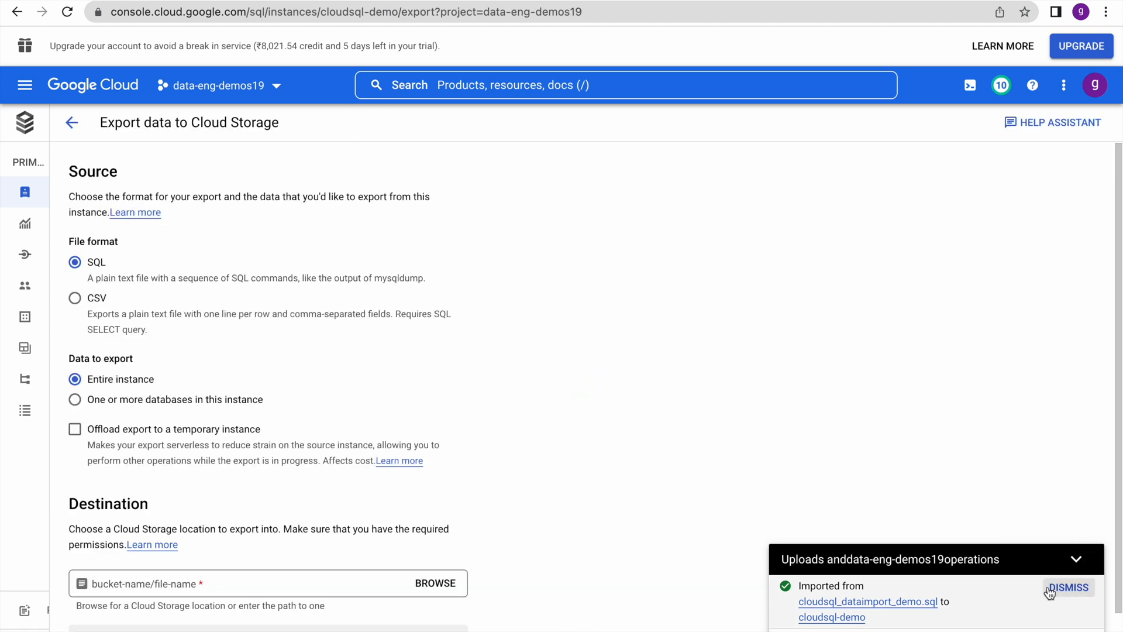
pyautogui.click(1061, 594)
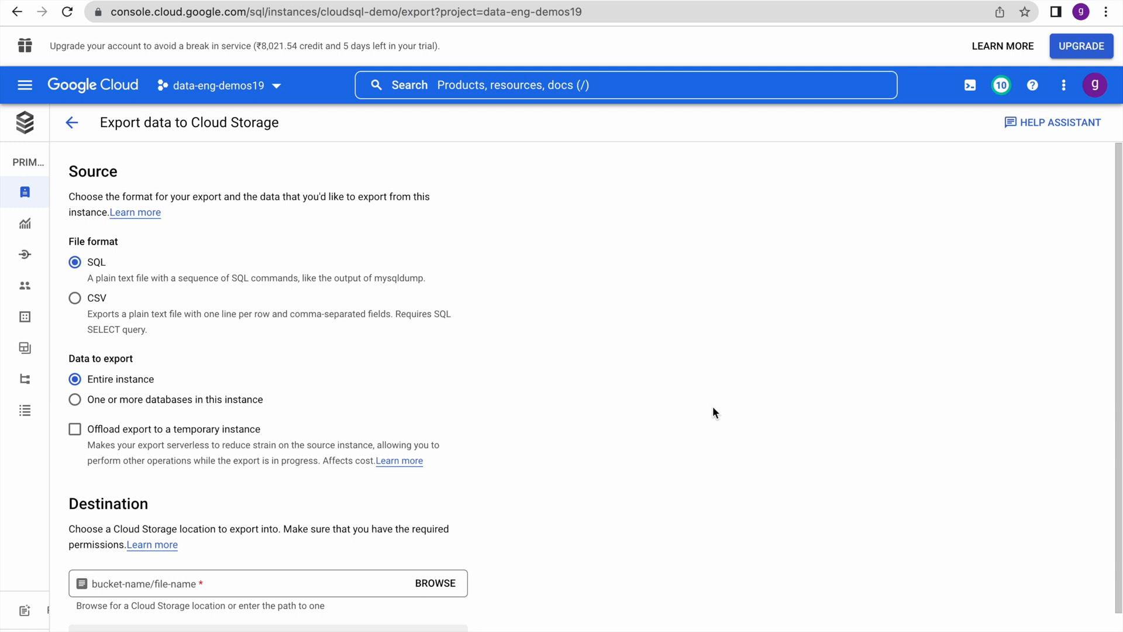
pyautogui.scroll(-1, 541, 279)
pyautogui.scroll(1, 540, 279)
pyautogui.click(97, 298)
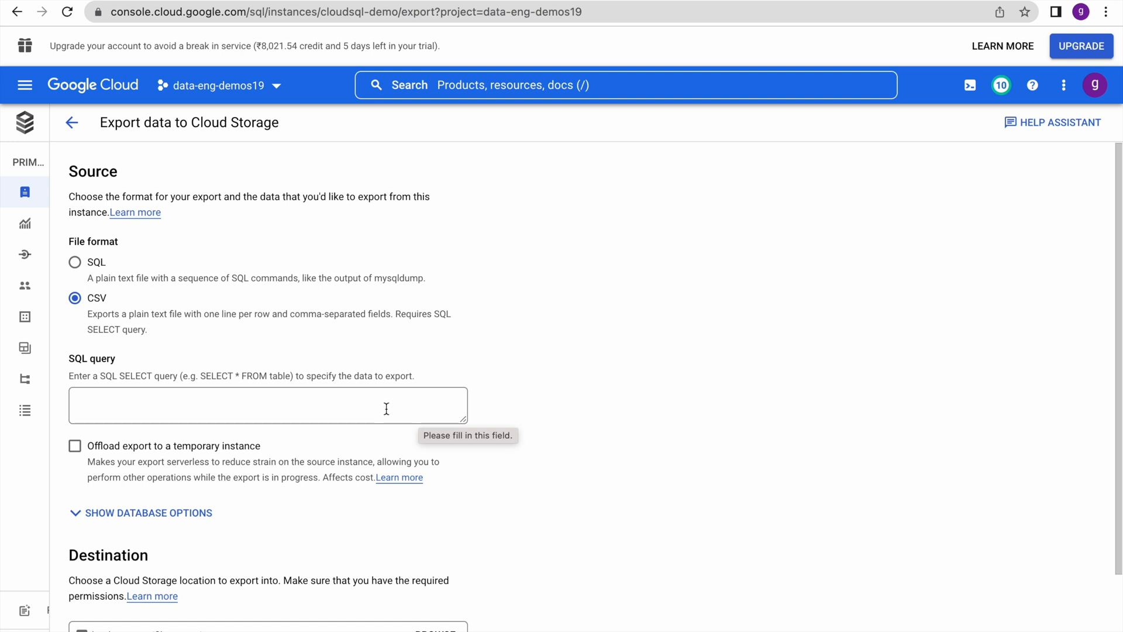
pyautogui.press('super+Tab')
pyautogui.press('super+Tab')
pyautogui.press('super+Tab')
pyautogui.press('super+Tab')
pyautogui.press('super+Tab')
pyautogui.press('super+Tab')
pyautogui.press('super+Tab')
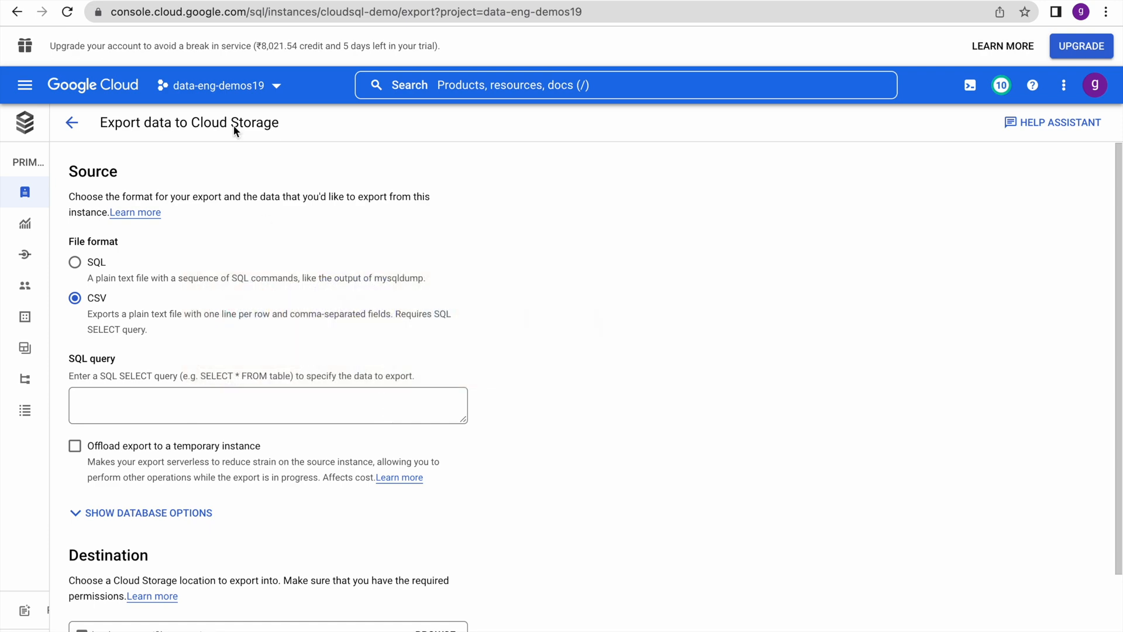
# Copy the query "select * from basic_dtls;" from the Cloud Shell session and enter it as the export's SQL query
pyautogui.click(246, 0)
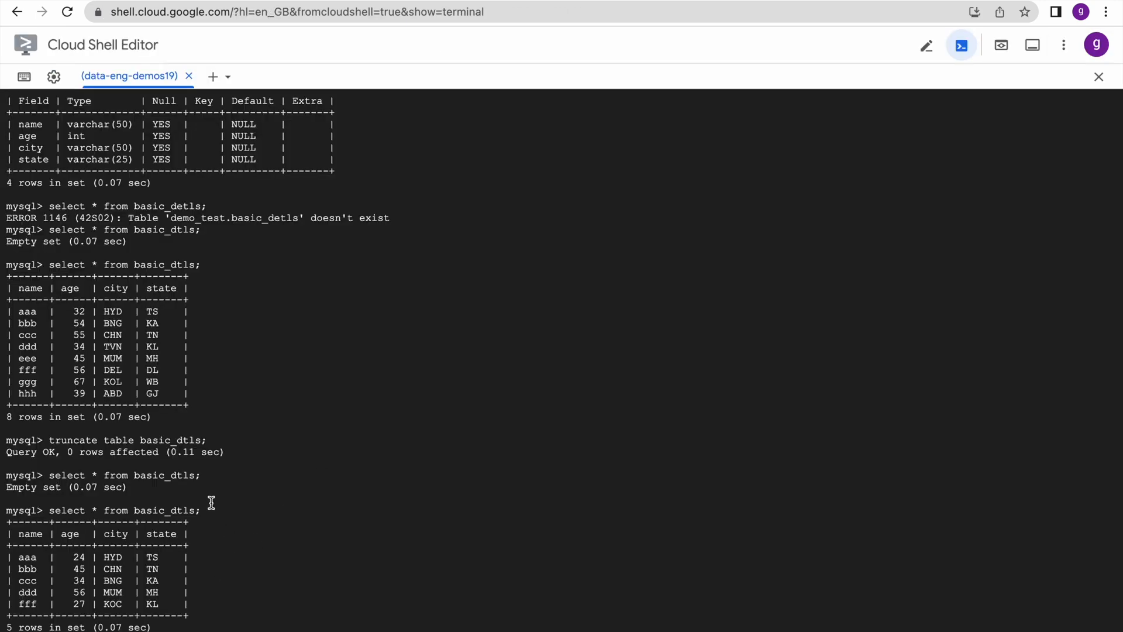
pyautogui.moveTo(206, 477); pyautogui.dragTo(51, 475)
pyautogui.hotkey('ctrl', 'c')
pyautogui.hotkey('ctrl', 'Right')
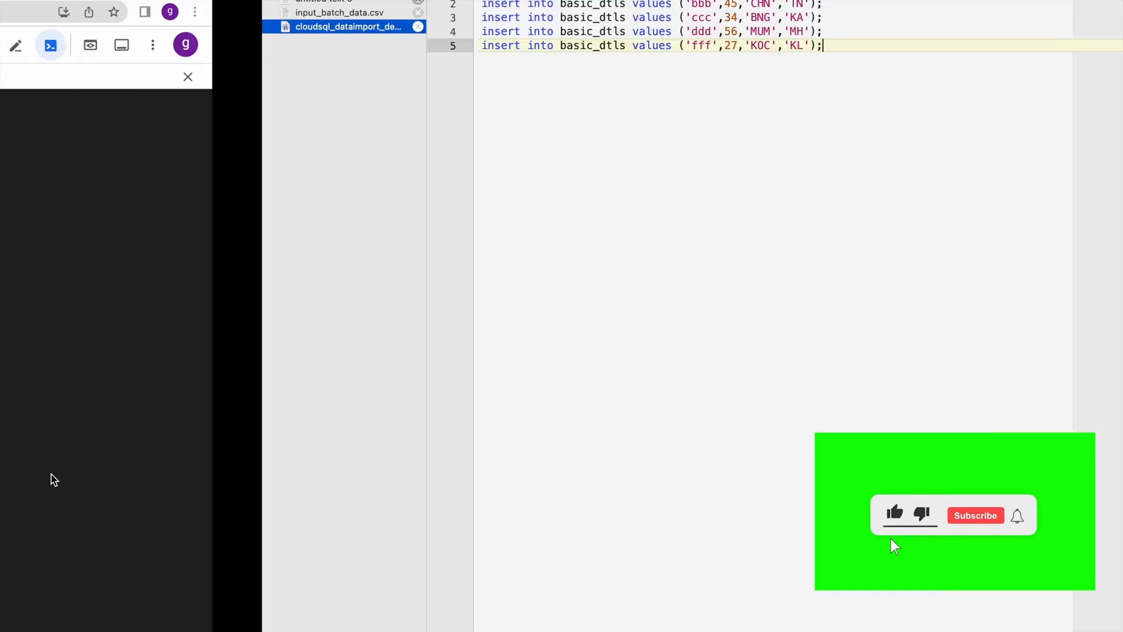
pyautogui.hotkey('ctrl', 'Left')
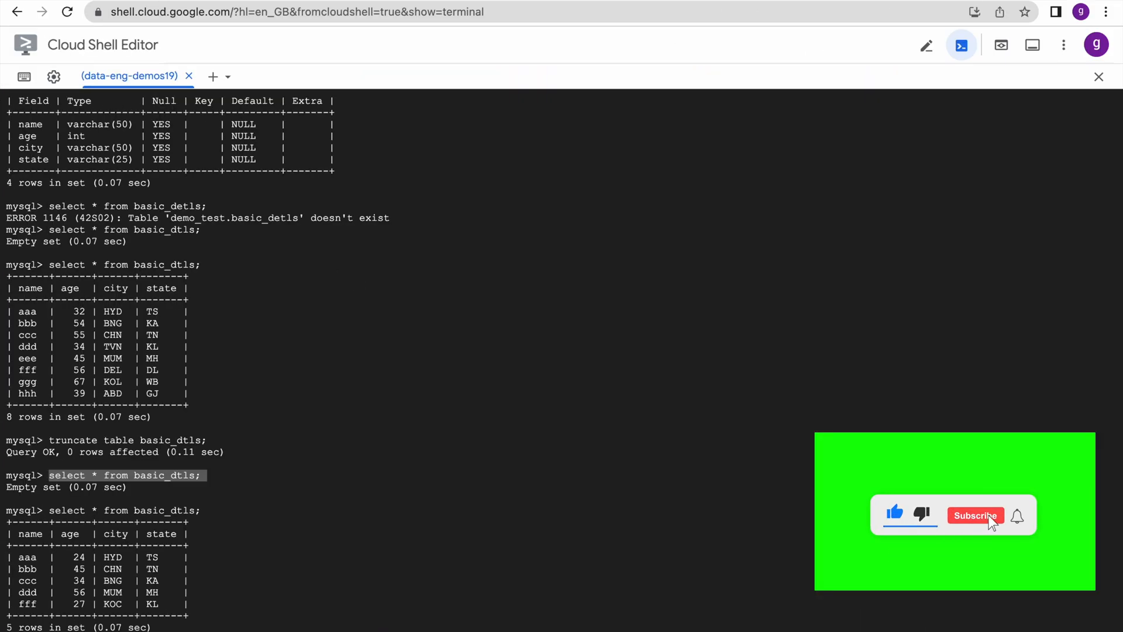
pyautogui.click(88, 1)
pyautogui.click(239, 399)
pyautogui.hotkey('ctrl', 'v')
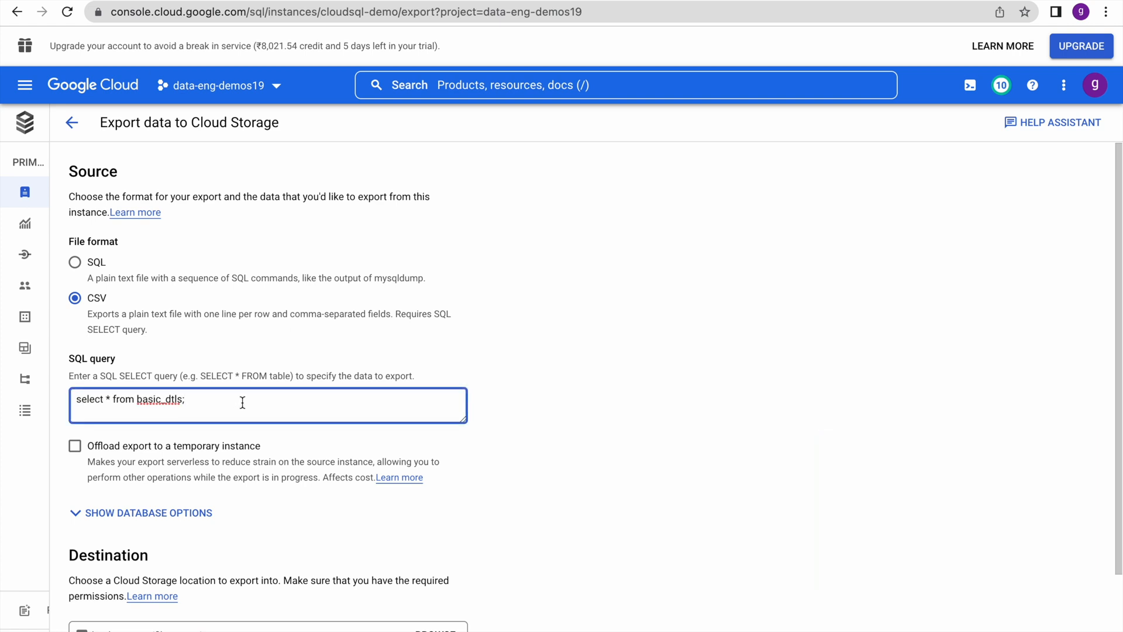
pyautogui.click(657, 475)
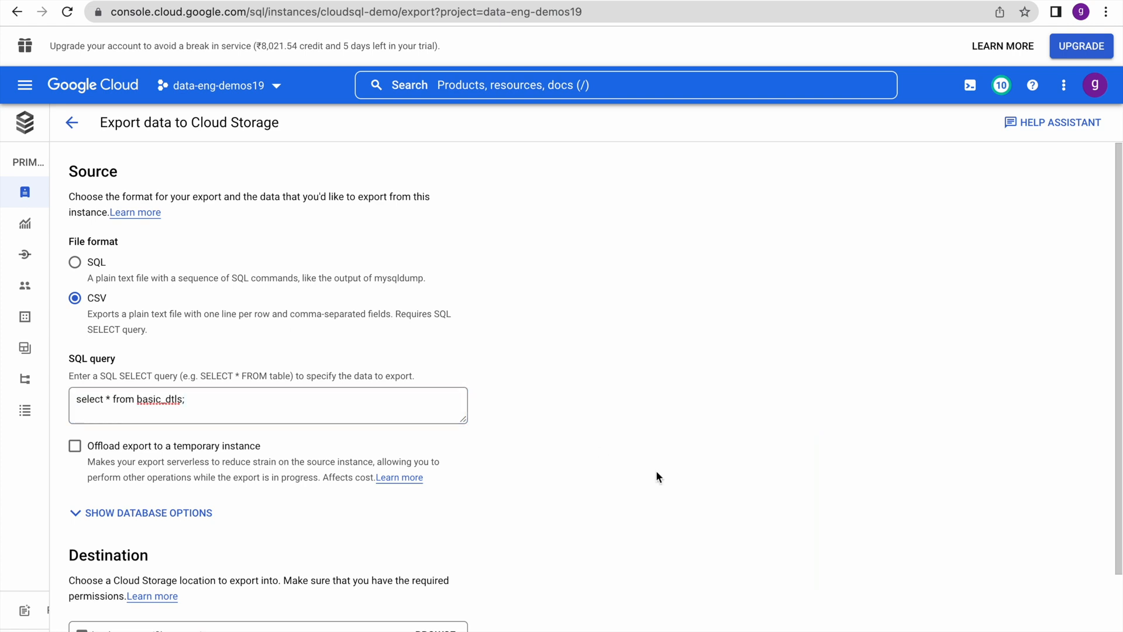
# Try to export the query result to the output folder of the data_eng_demos bucket without specifying a database
pyautogui.scroll(-2, 532, 486)
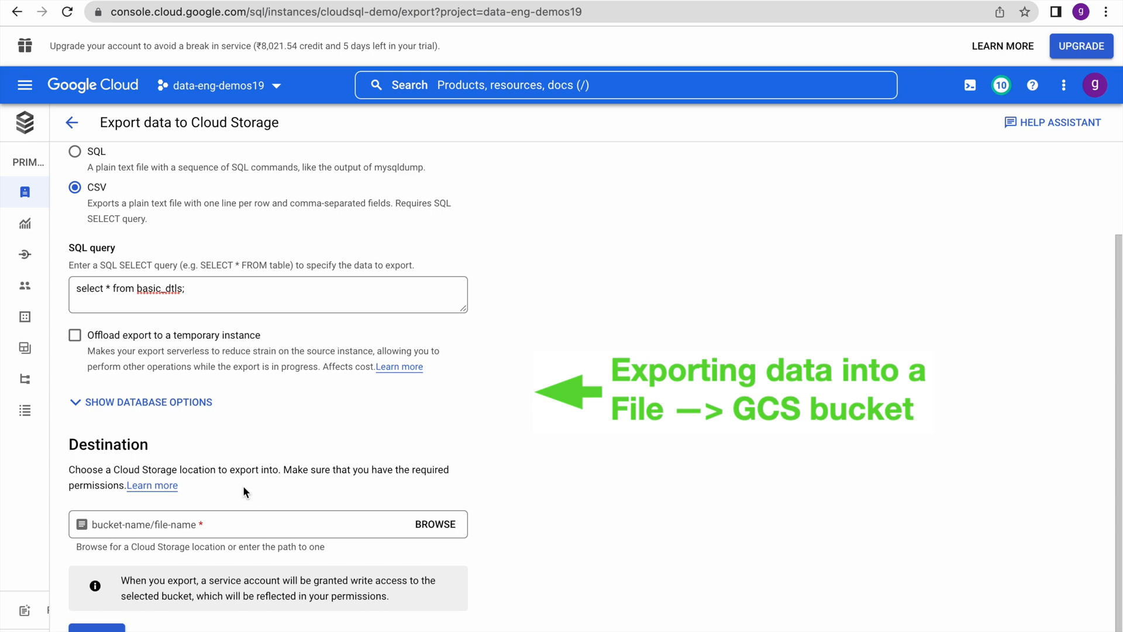
pyautogui.click(448, 524)
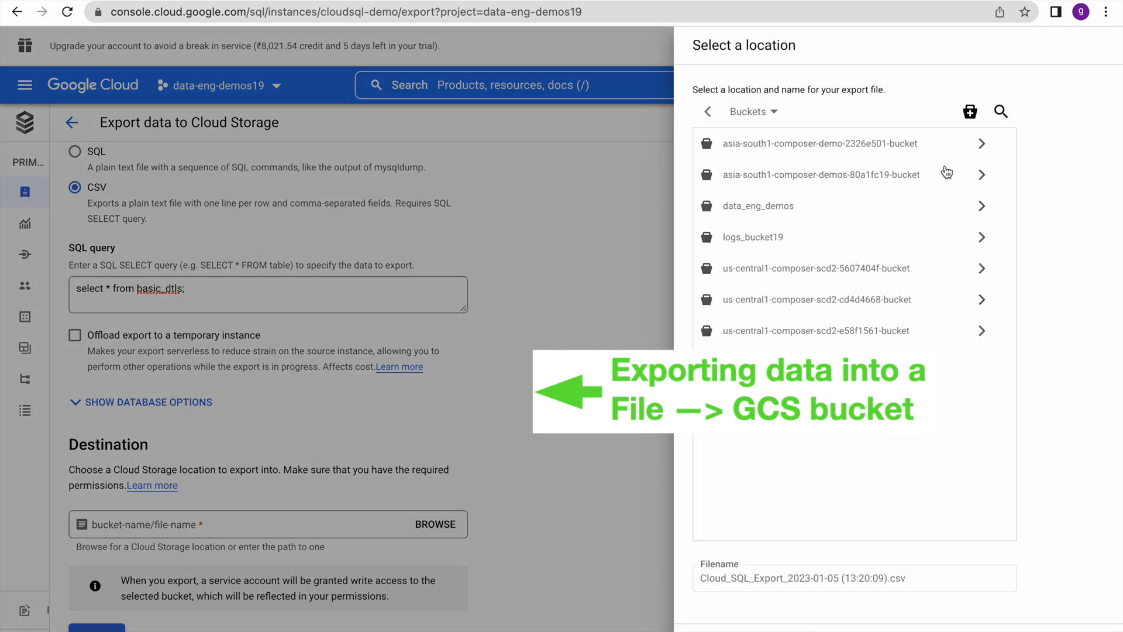
pyautogui.click(785, 209)
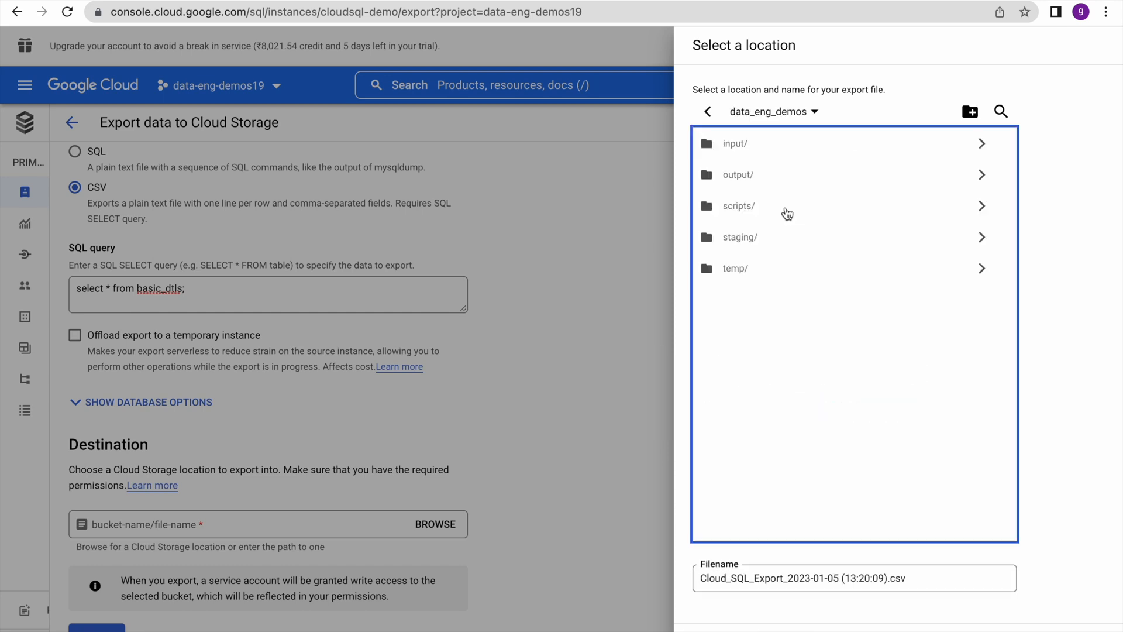
pyautogui.click(760, 175)
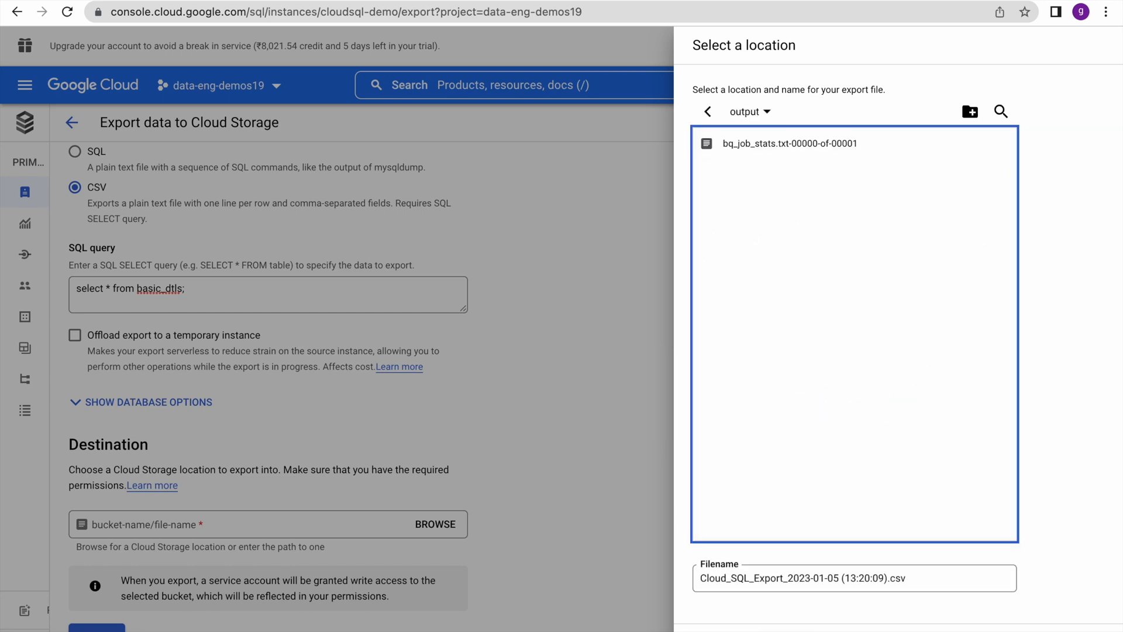
pyautogui.click(702, 631)
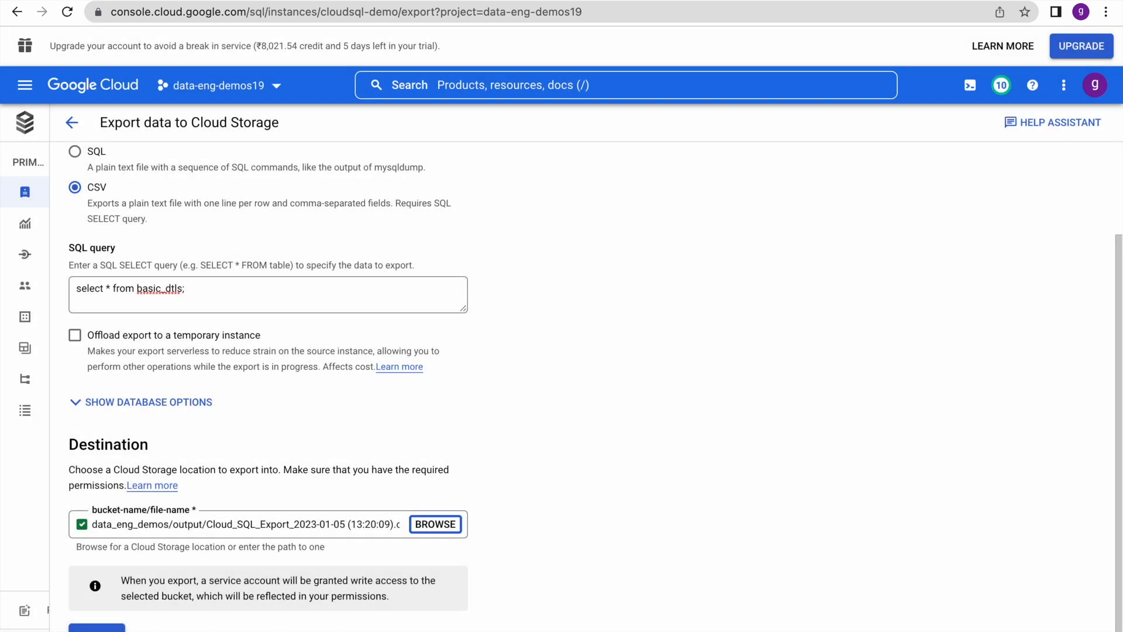
pyautogui.click(105, 629)
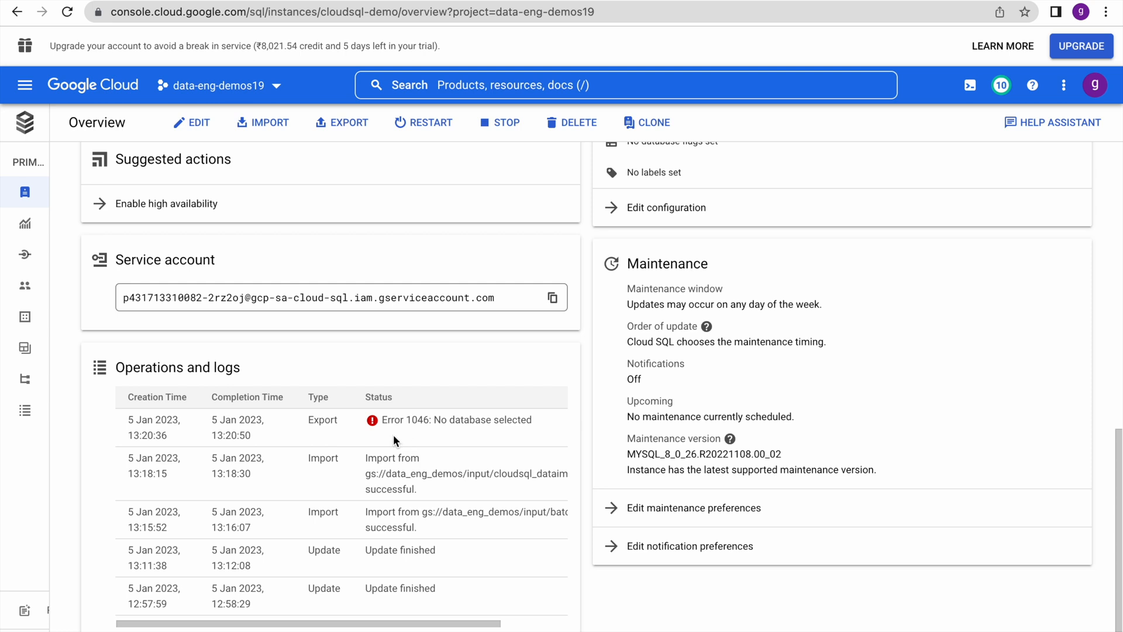
# Start another export from cloudsql-demo in CSV format with the SQL query "select * from basic_dtls;"
pyautogui.scroll(1, 493, 436)
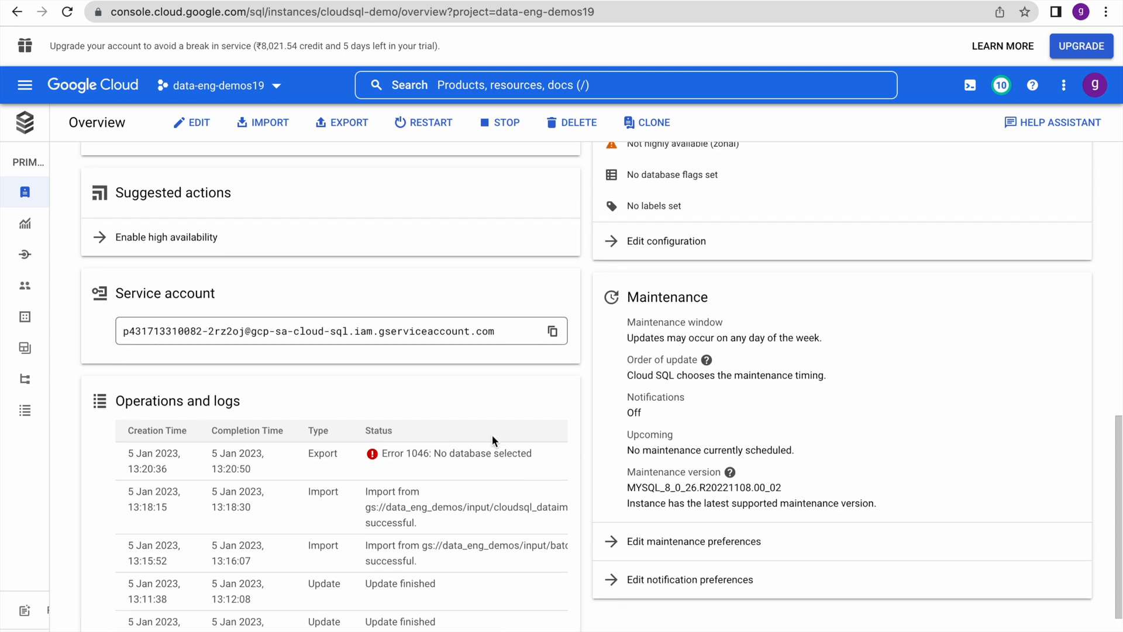
pyautogui.scroll(6, 492, 440)
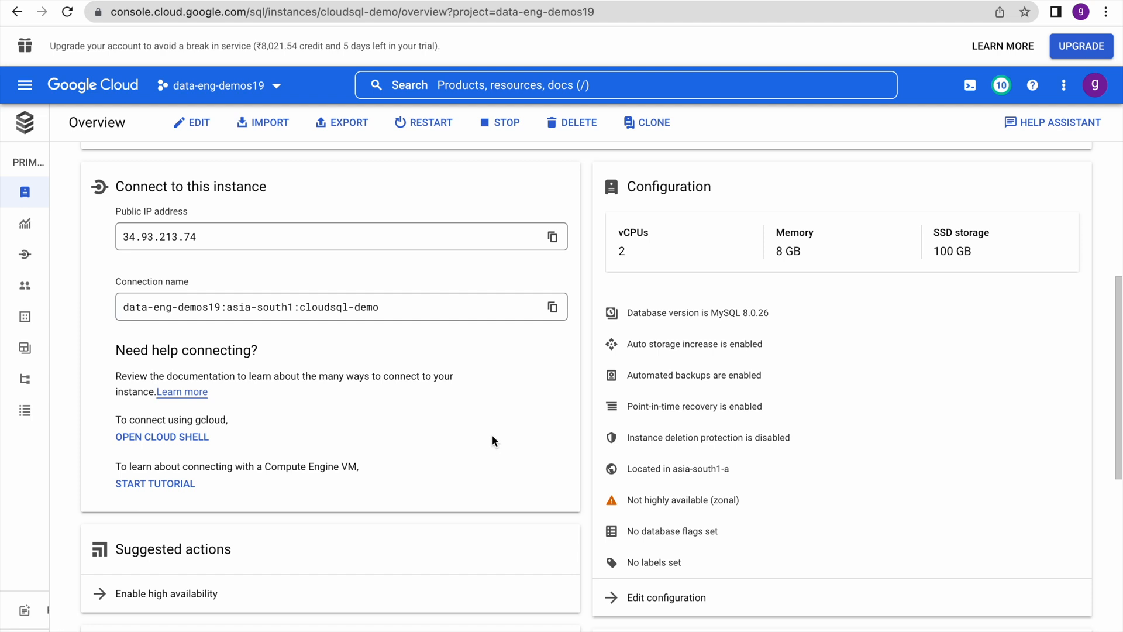
pyautogui.click(339, 121)
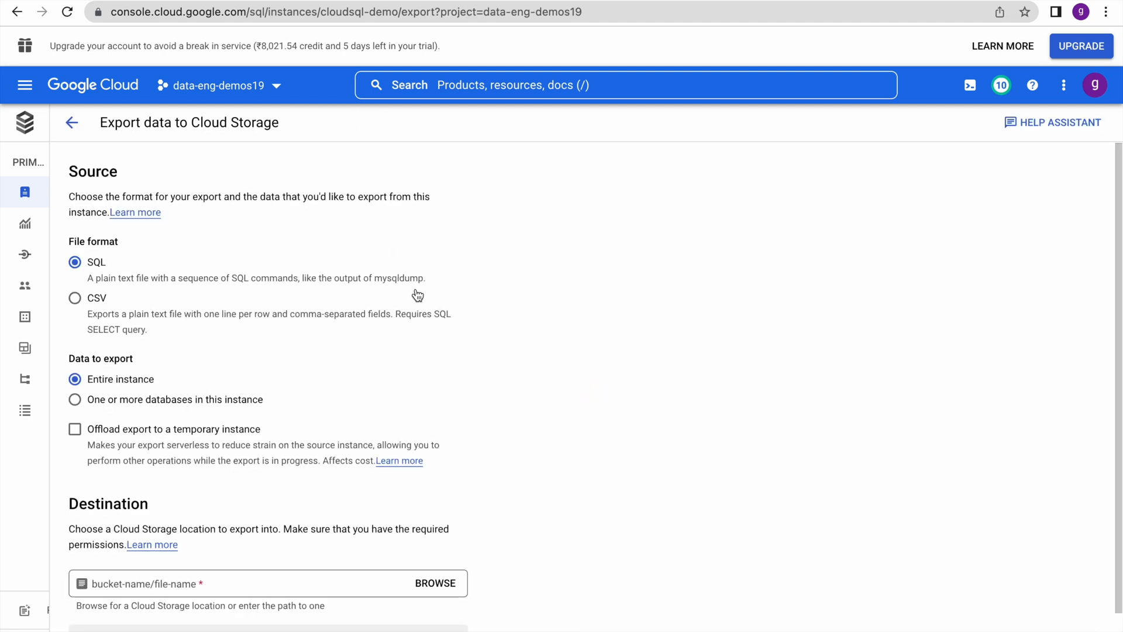
pyautogui.click(96, 297)
pyautogui.click(163, 405)
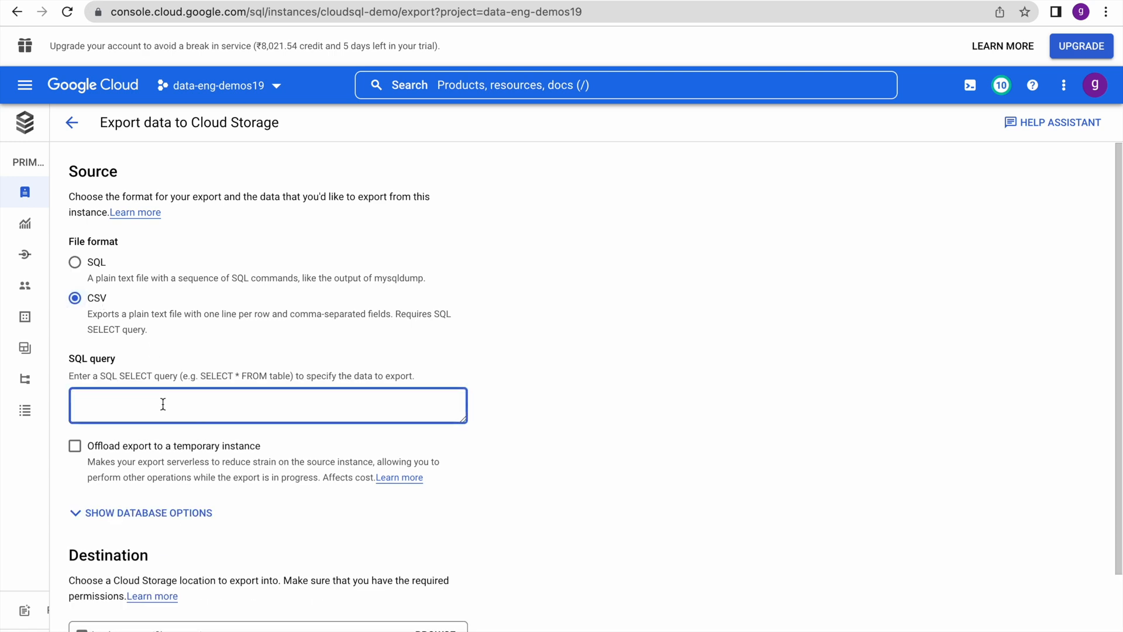
pyautogui.write('select * from basic_dtls;')
pyautogui.click(537, 455)
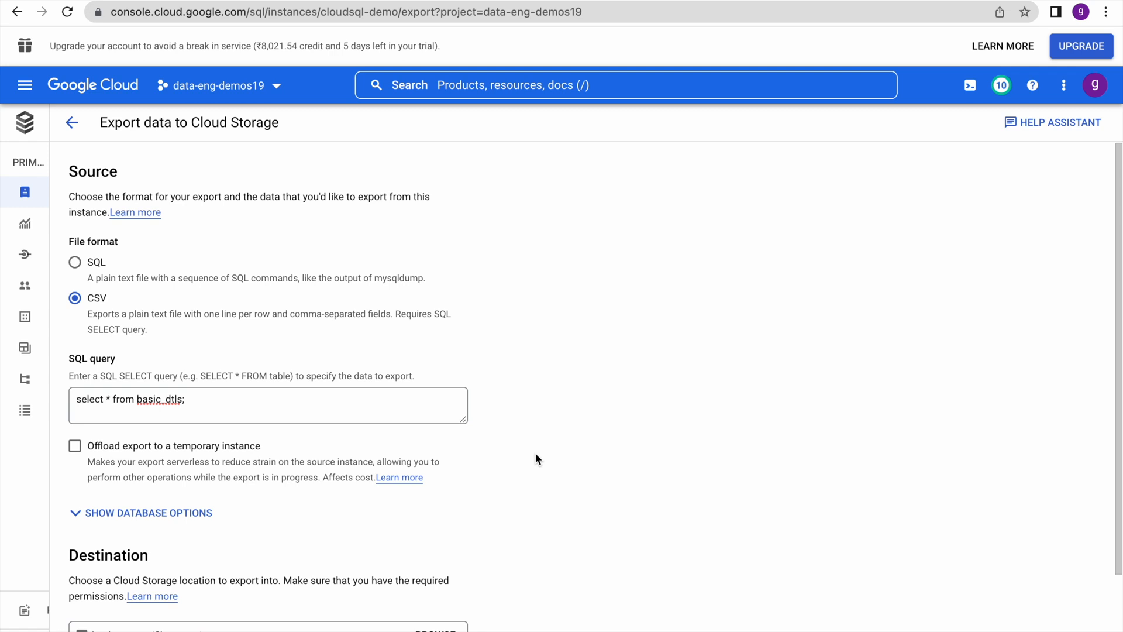
# Show the database options and set the database to export to demo_test
pyautogui.scroll(-2, 535, 453)
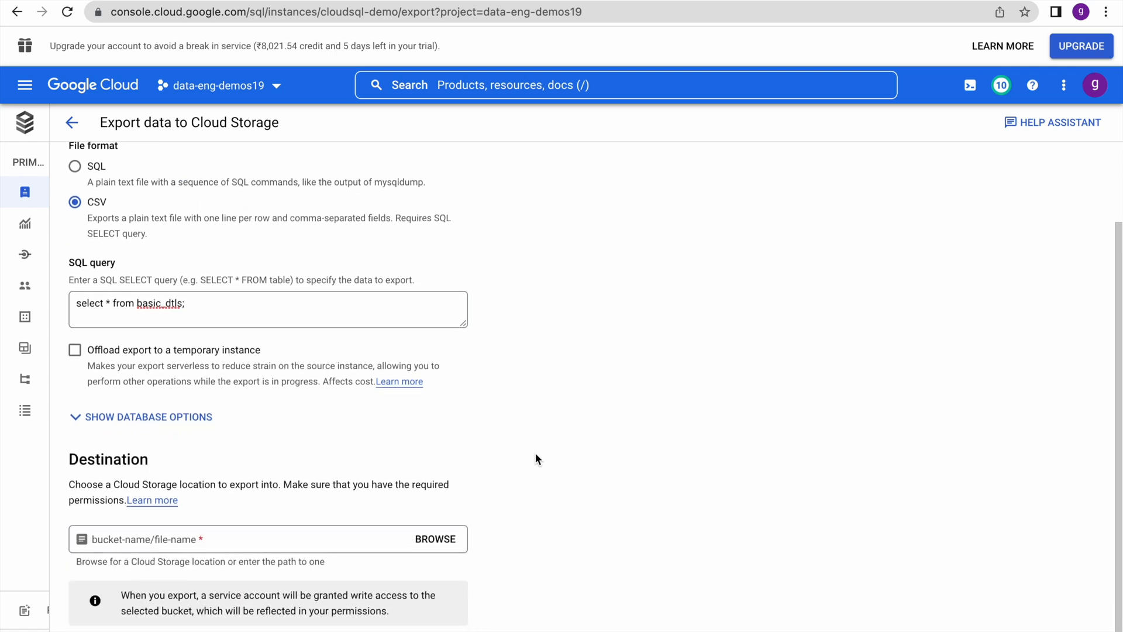
pyautogui.click(161, 401)
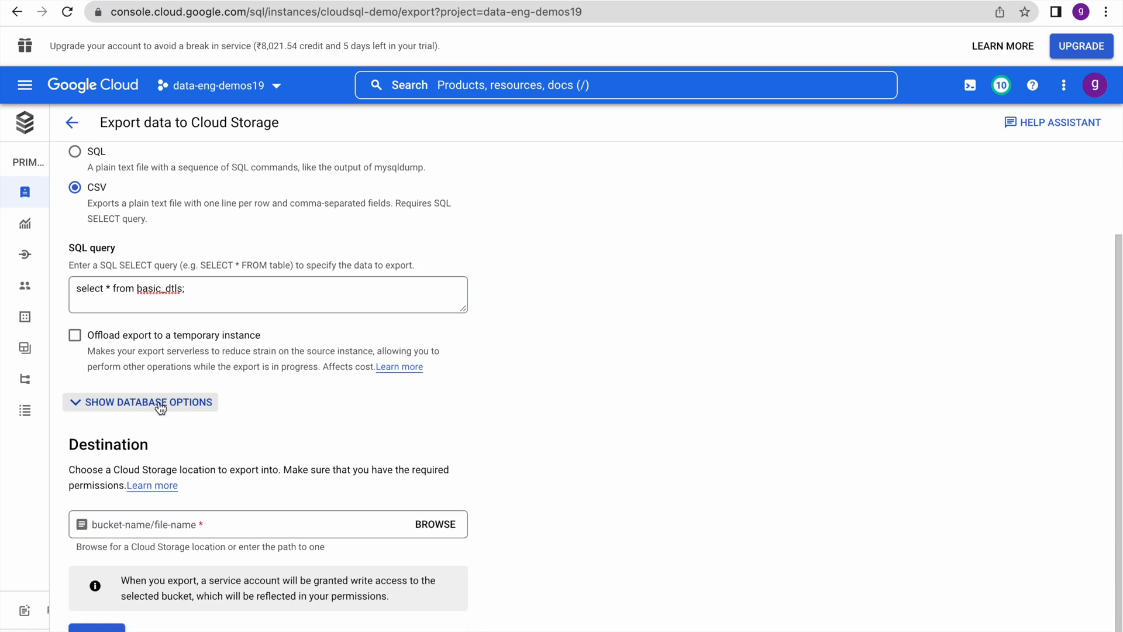
pyautogui.click(243, 457)
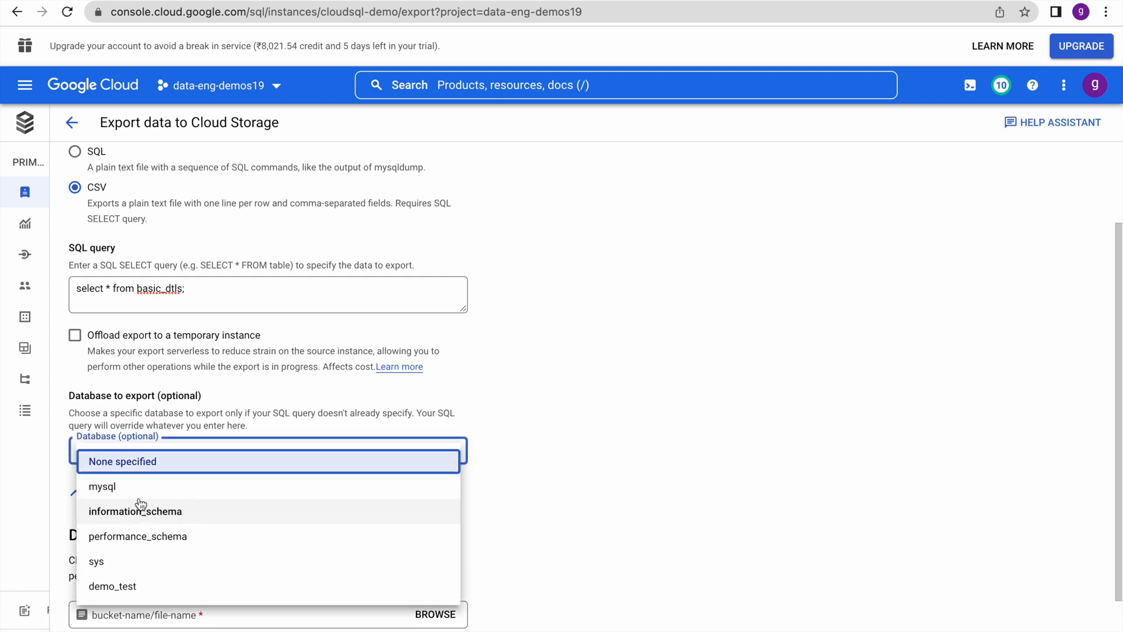
pyautogui.click(146, 591)
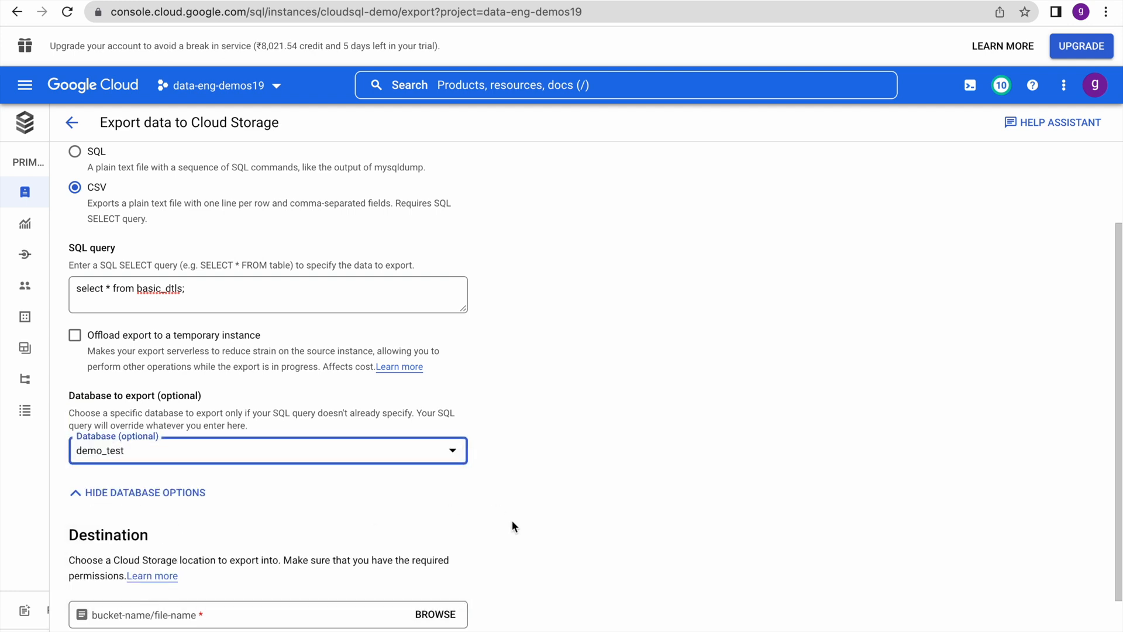
pyautogui.click(480, 528)
# Choose the output folder of the data_eng_demos bucket as destination with the default file name and run the export
pyautogui.scroll(-1, 480, 526)
pyautogui.scroll(-1, 481, 531)
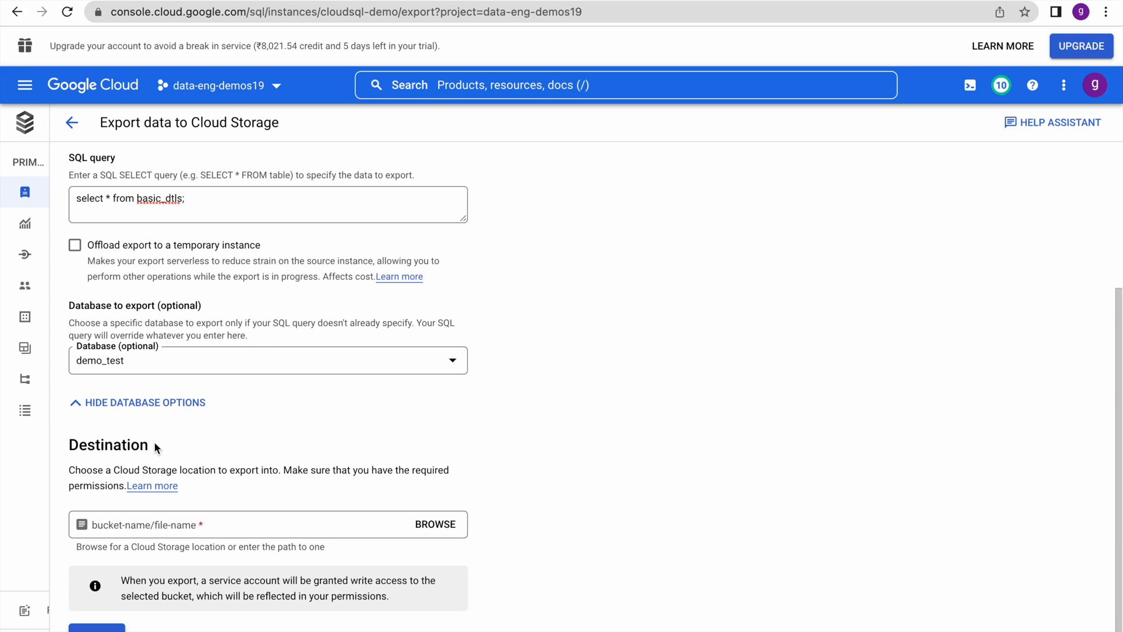
pyautogui.click(434, 524)
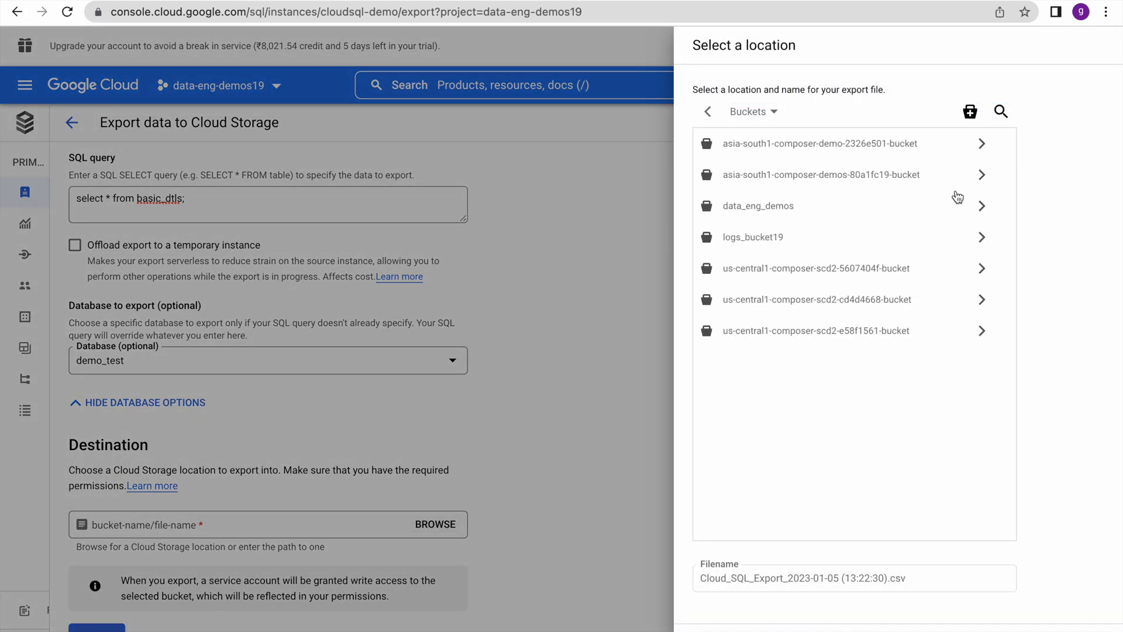
pyautogui.click(789, 212)
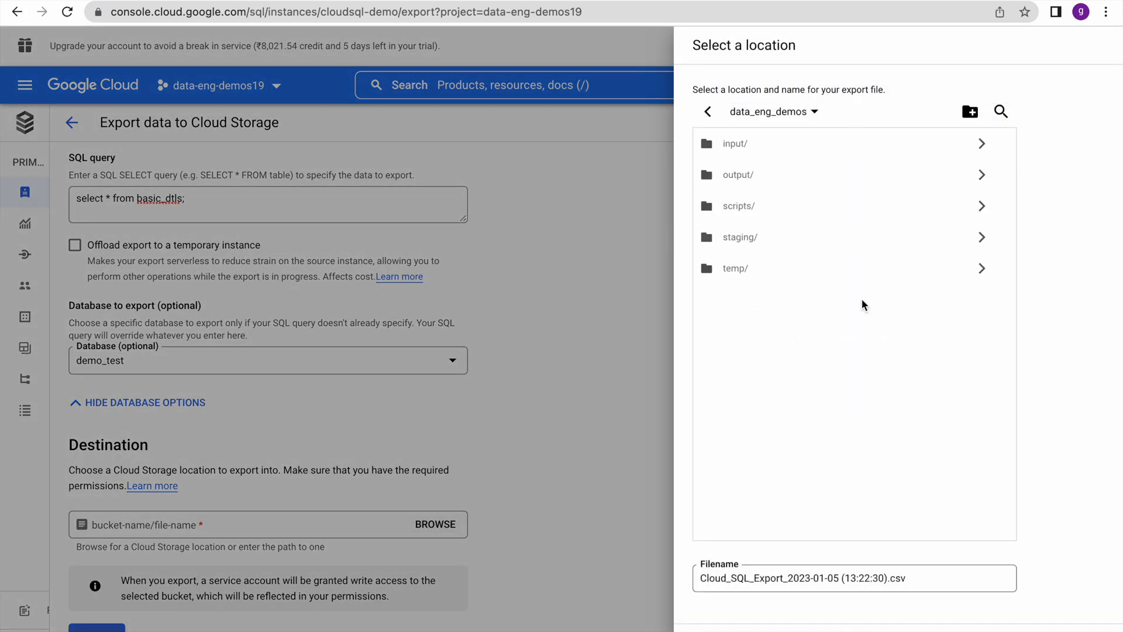
pyautogui.click(756, 180)
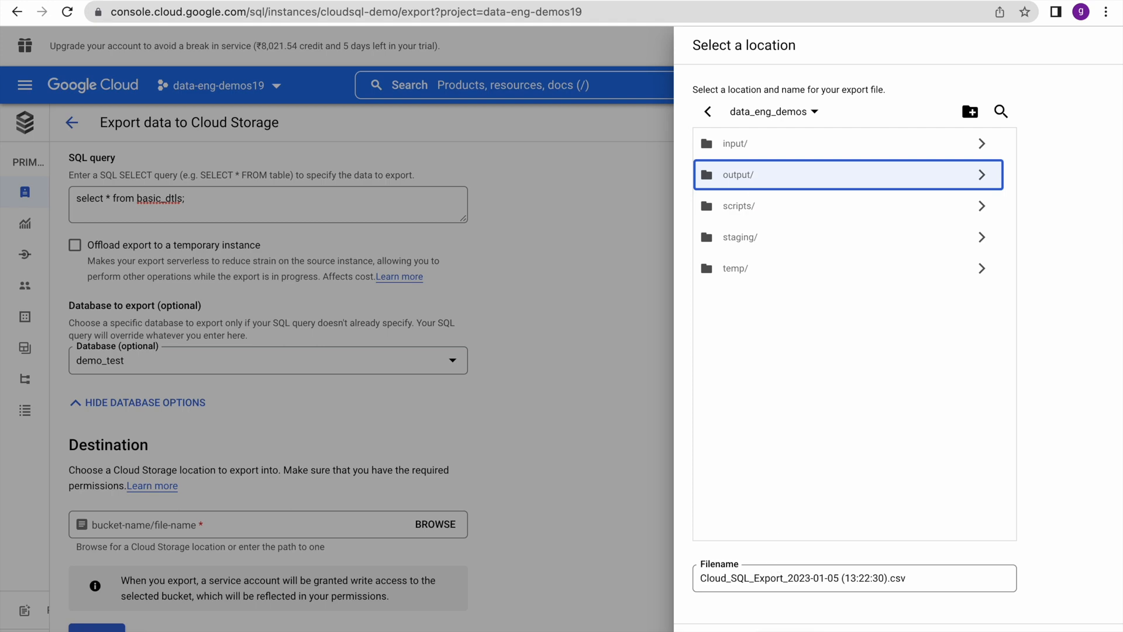
pyautogui.doubleClick(750, 177)
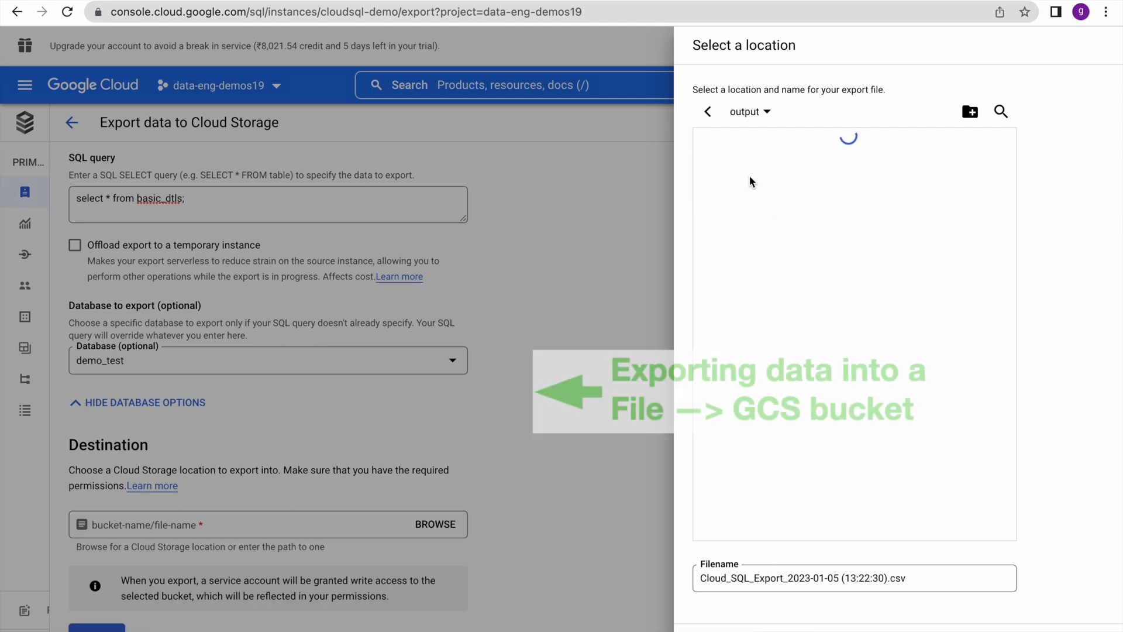
pyautogui.click(712, 631)
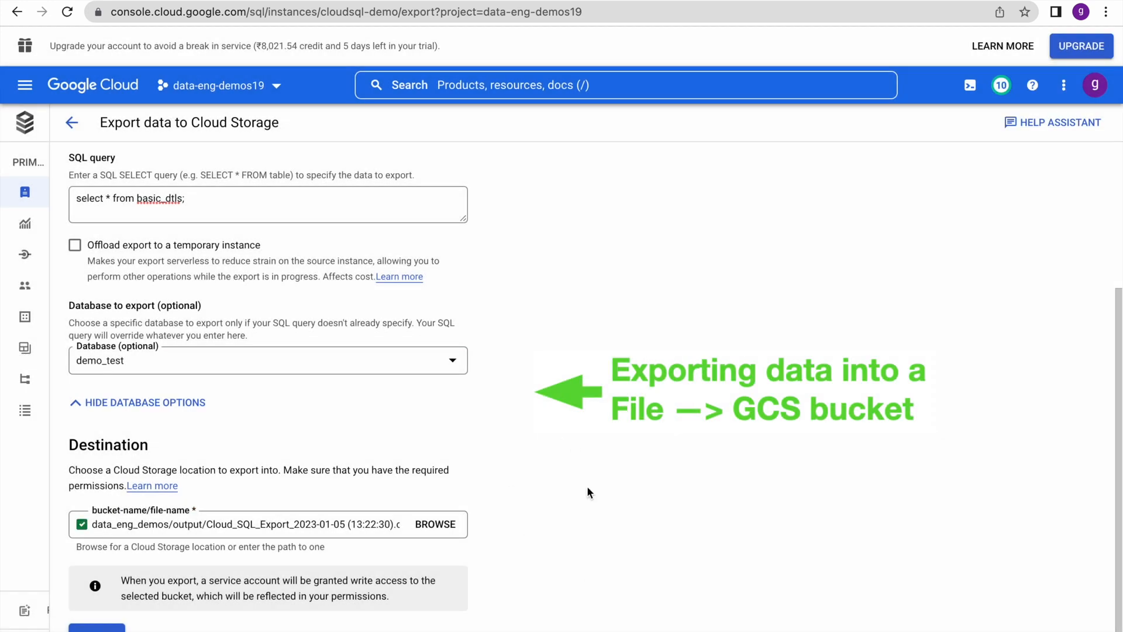
pyautogui.scroll(4, 588, 490)
pyautogui.scroll(-4, 588, 490)
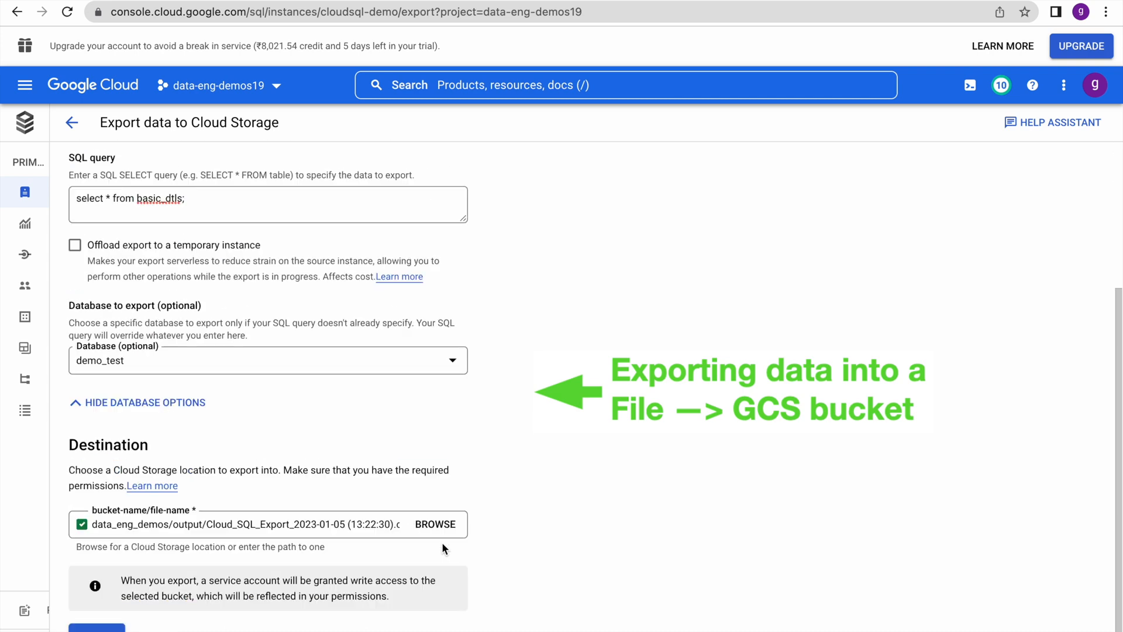
pyautogui.click(97, 629)
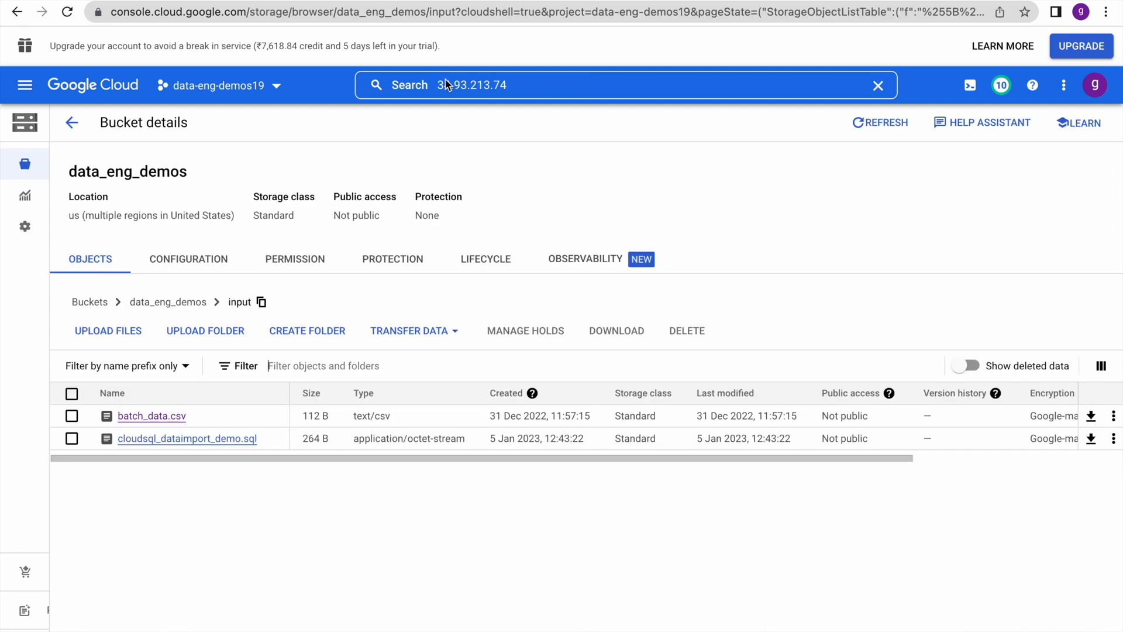
# Open the newly exported CSV file from data_eng_demos/output in Cloud Storage, examine its rows in Numbers, and return to Chrome
pyautogui.click(306, 353)
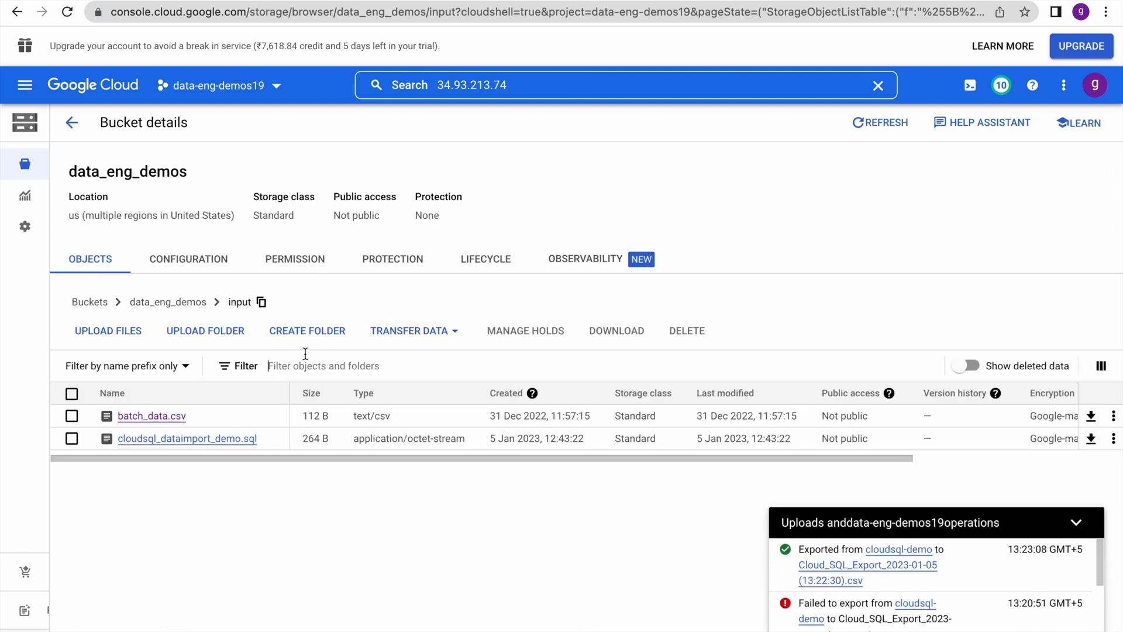
pyautogui.click(184, 302)
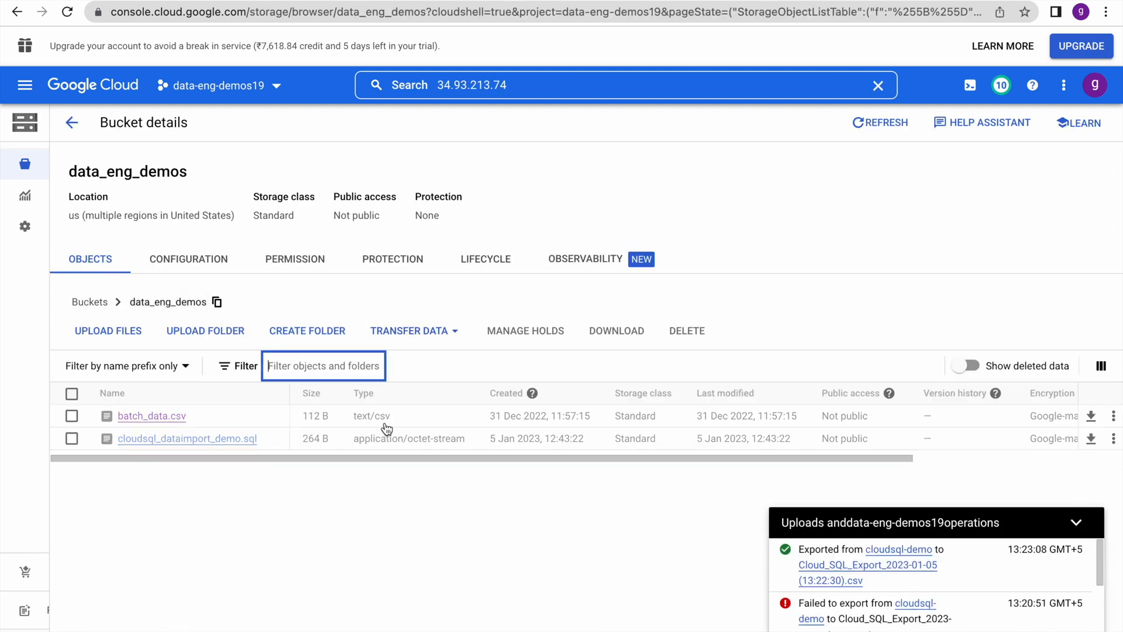
pyautogui.click(135, 438)
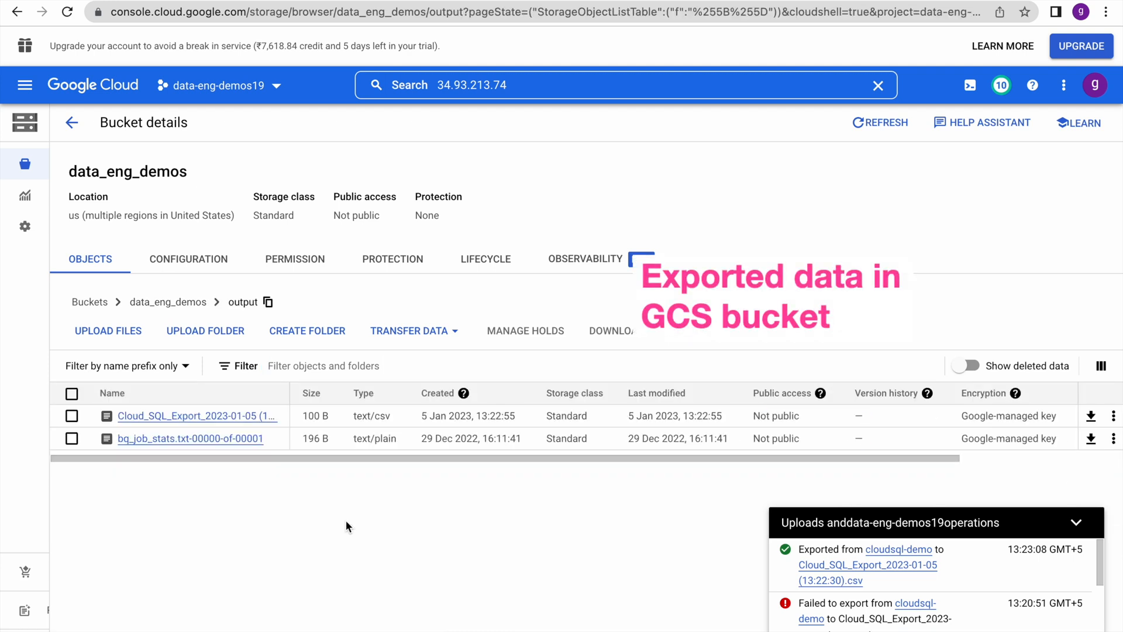
pyautogui.click(234, 416)
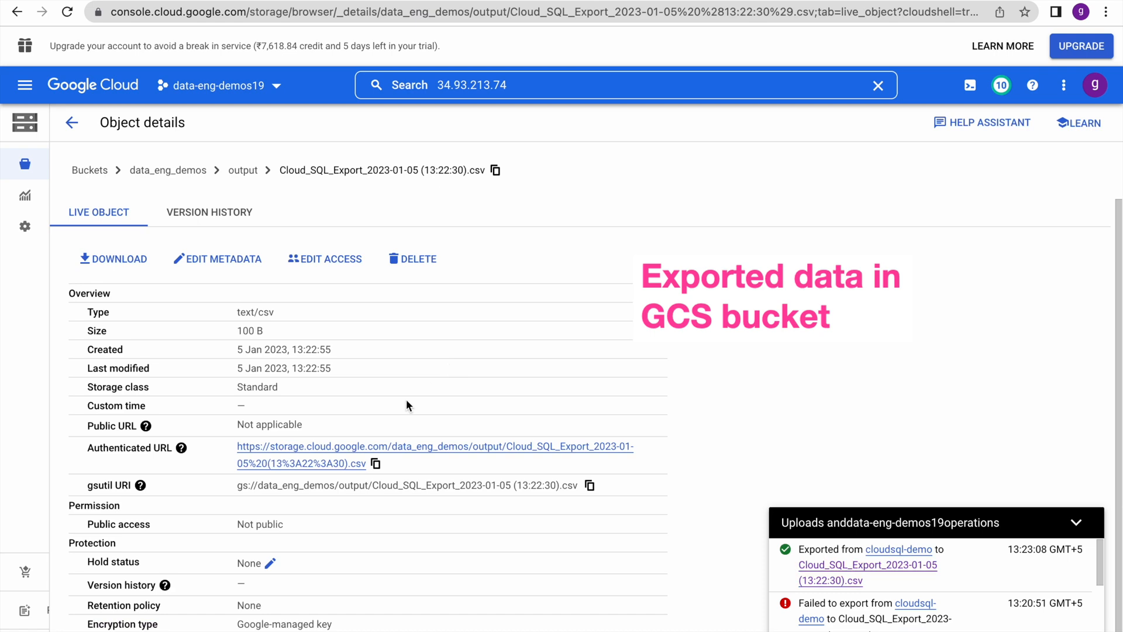
pyautogui.click(363, 448)
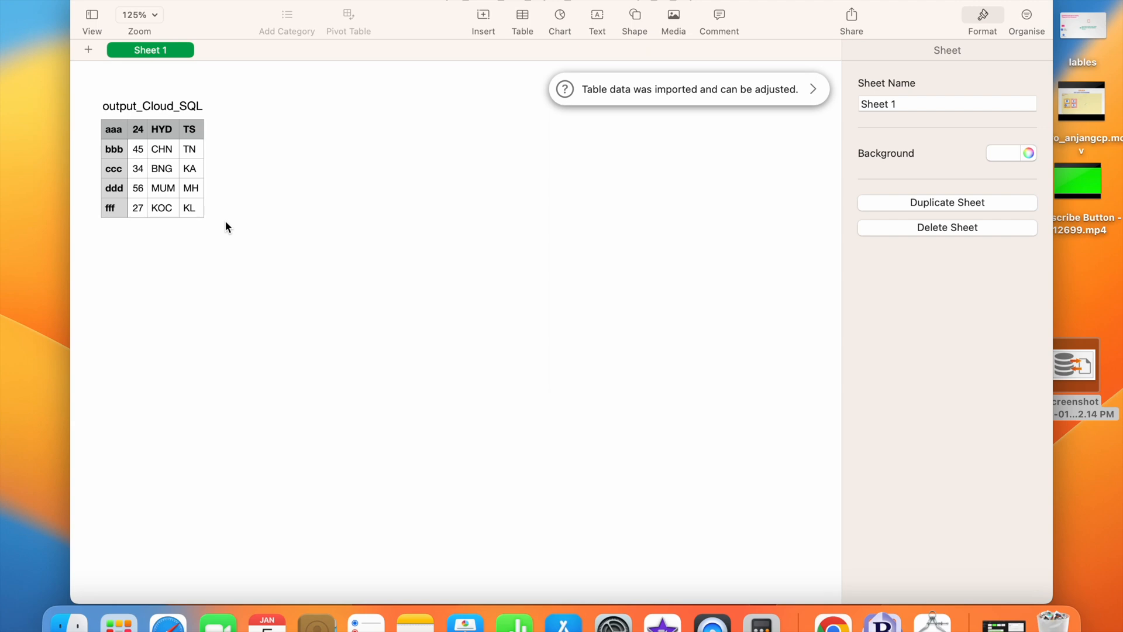
pyautogui.press('super+Tab')
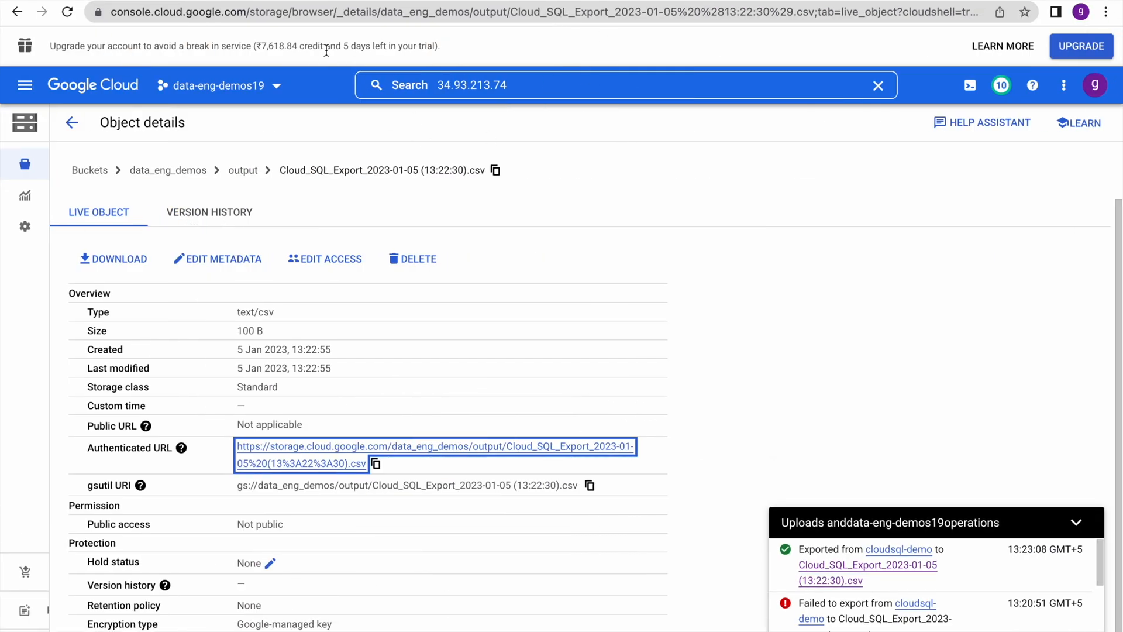
# Leave the exported CSV file's details and open a new Cloud Storage export for the cloudsql-demo instance
pyautogui.click(71, 122)
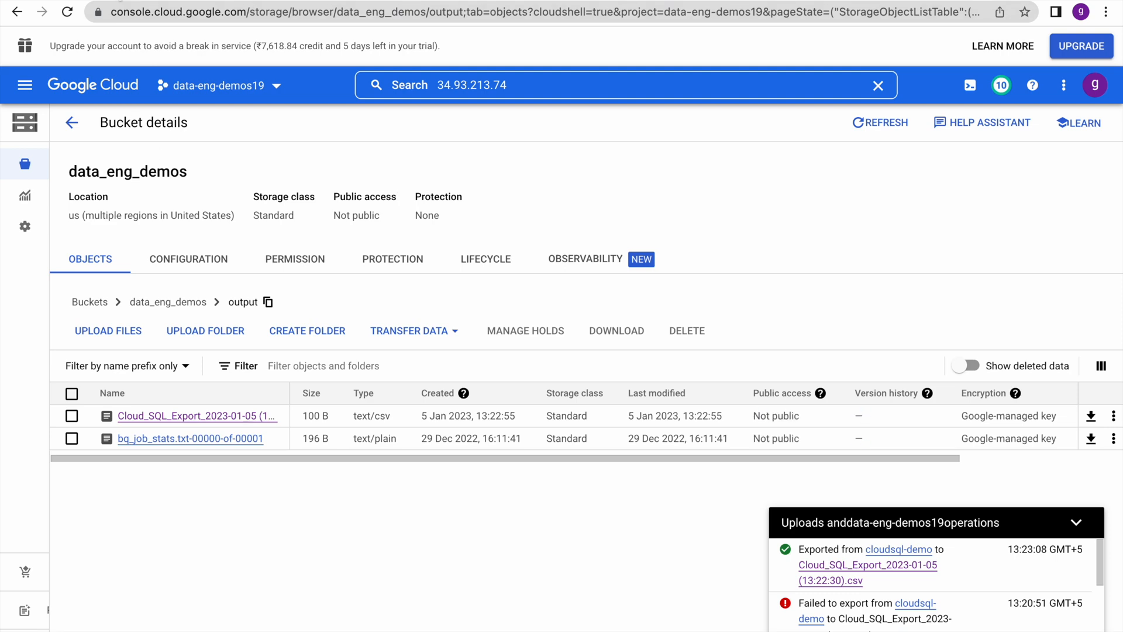
pyautogui.click(135, 0)
pyautogui.click(341, 123)
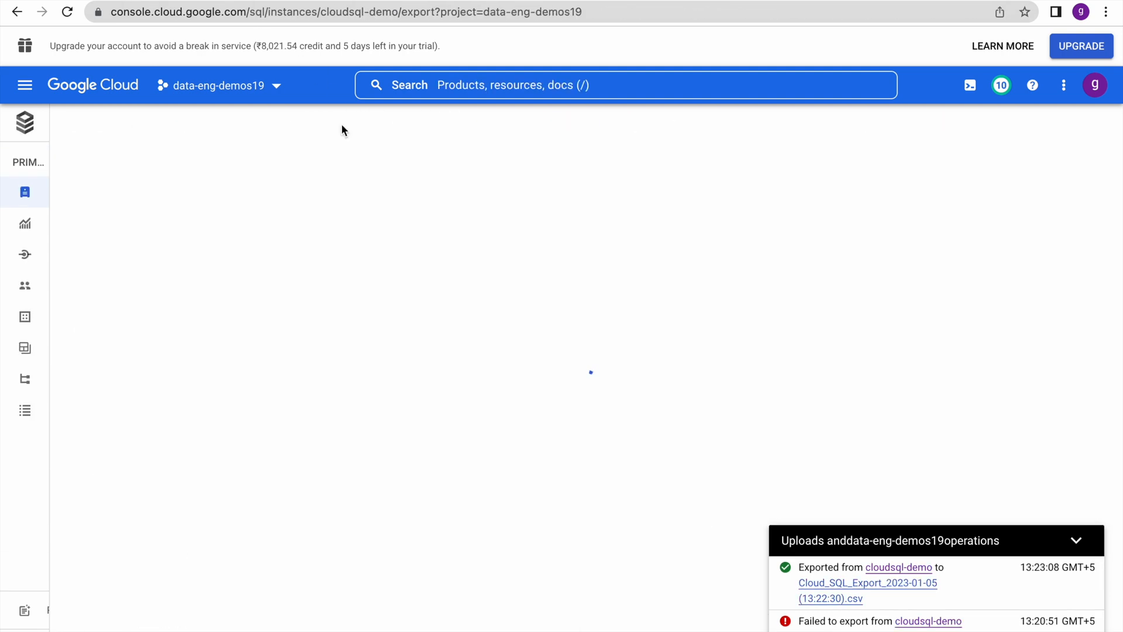
pyautogui.click(1076, 540)
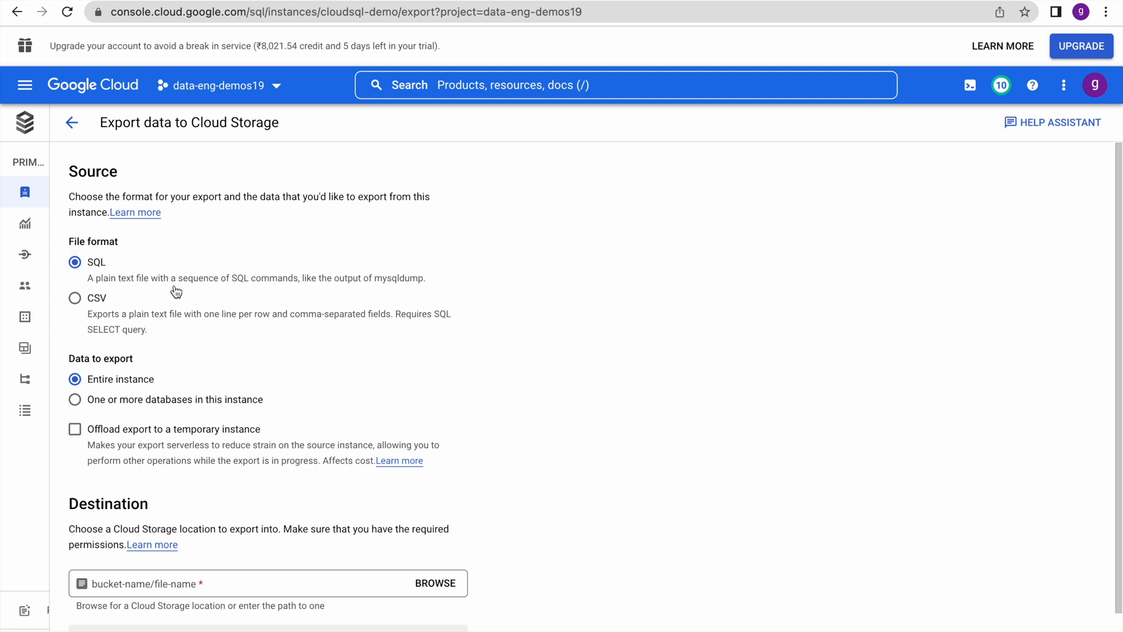
# Limit the SQL-format export to one or more databases in the instance, selecting only demo_test
pyautogui.scroll(-1, 331, 373)
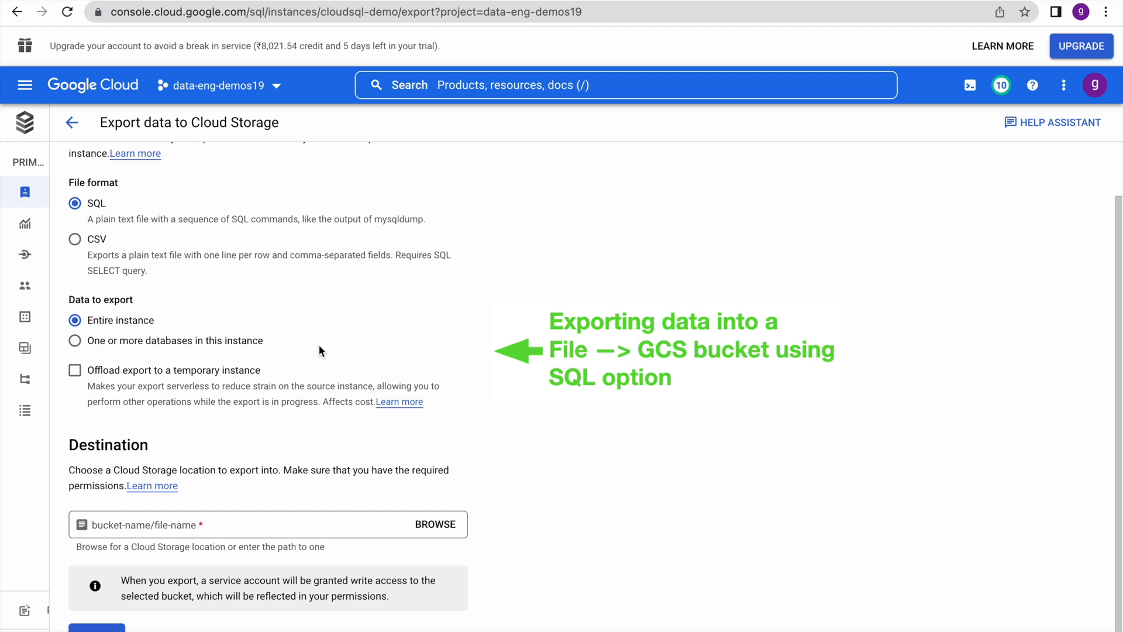
pyautogui.click(223, 341)
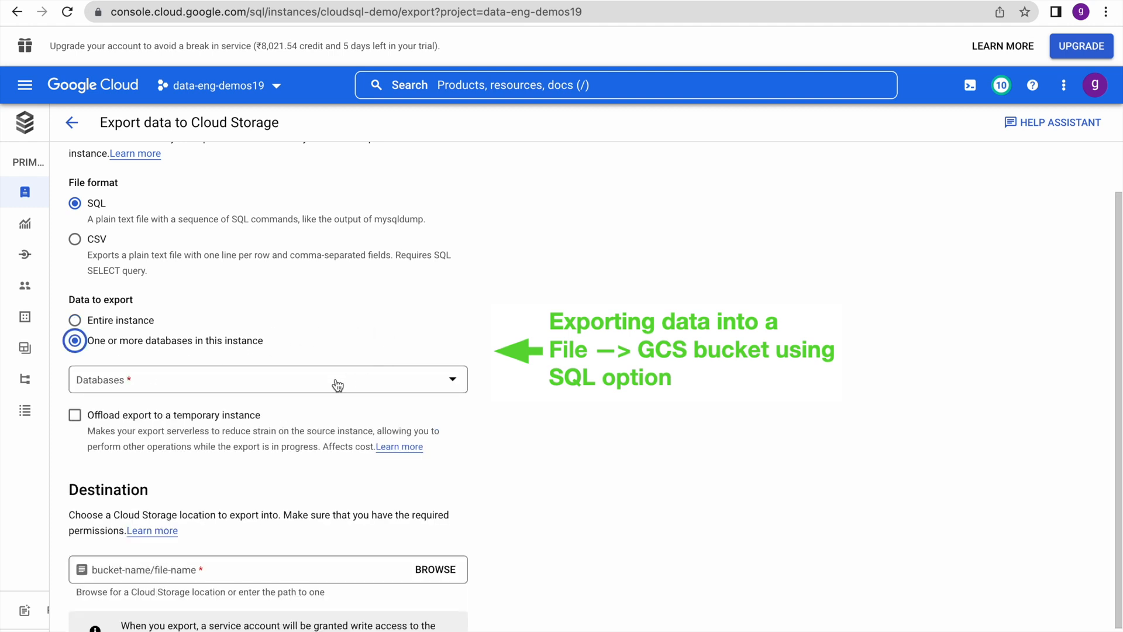
pyautogui.click(288, 388)
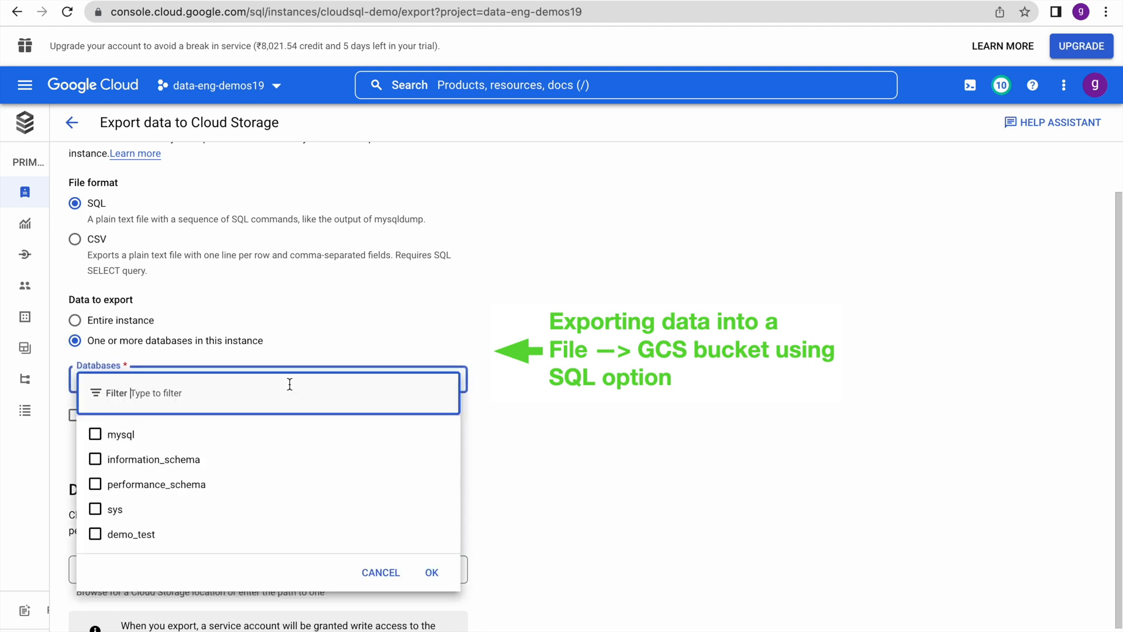
pyautogui.click(145, 540)
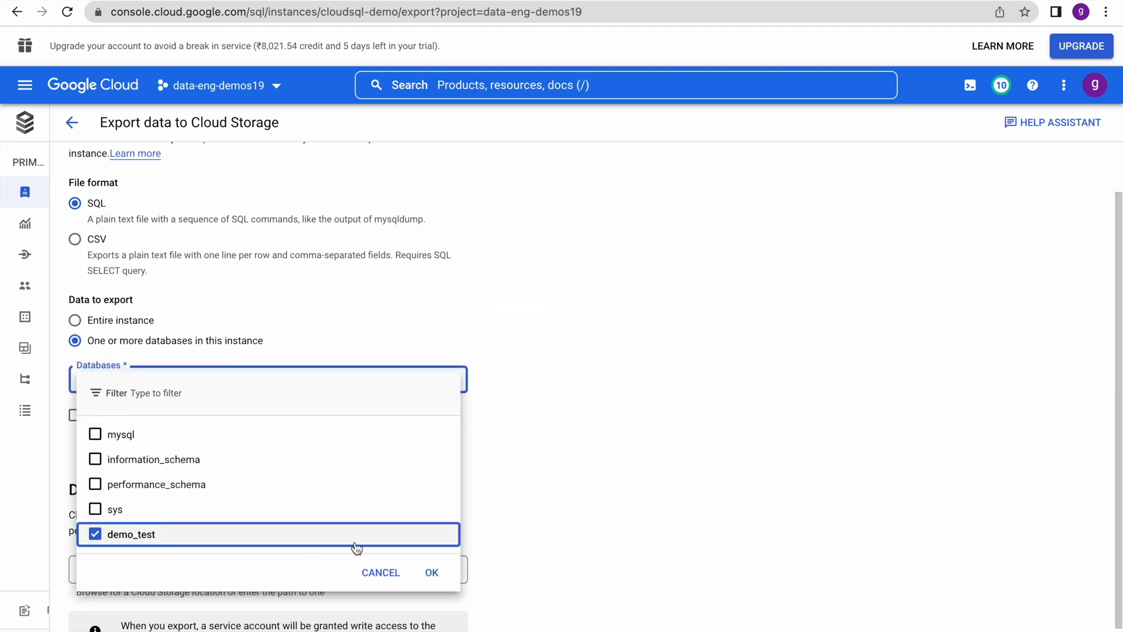
pyautogui.click(432, 572)
# Set the output folder of the data_eng_demos bucket as destination with the default SQL file name and run the export
pyautogui.scroll(-1, 631, 496)
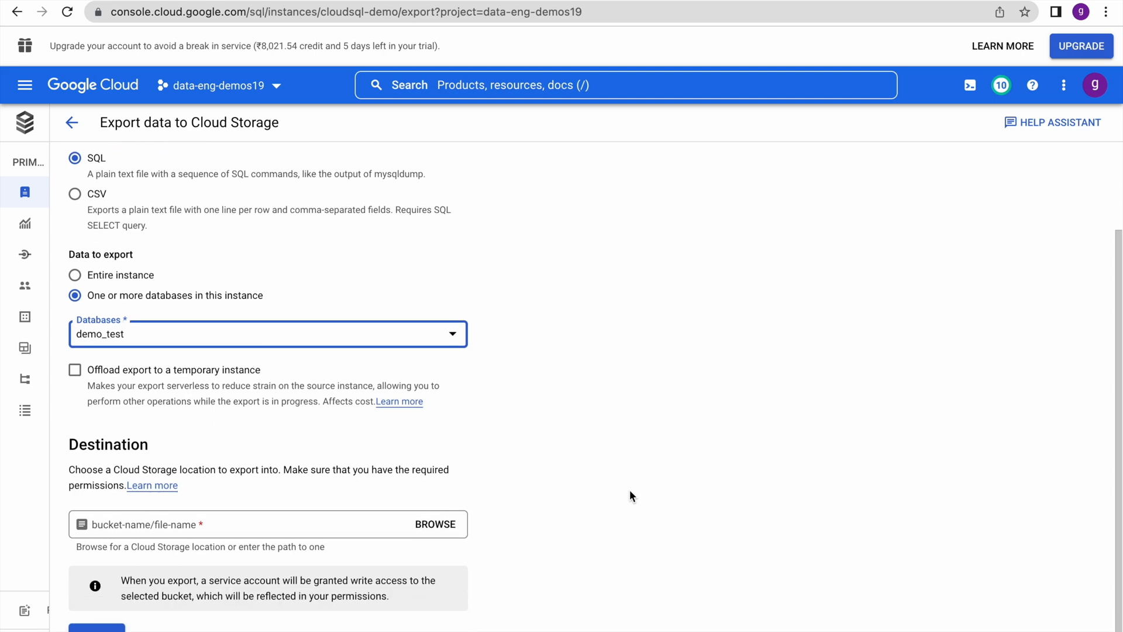
pyautogui.click(437, 524)
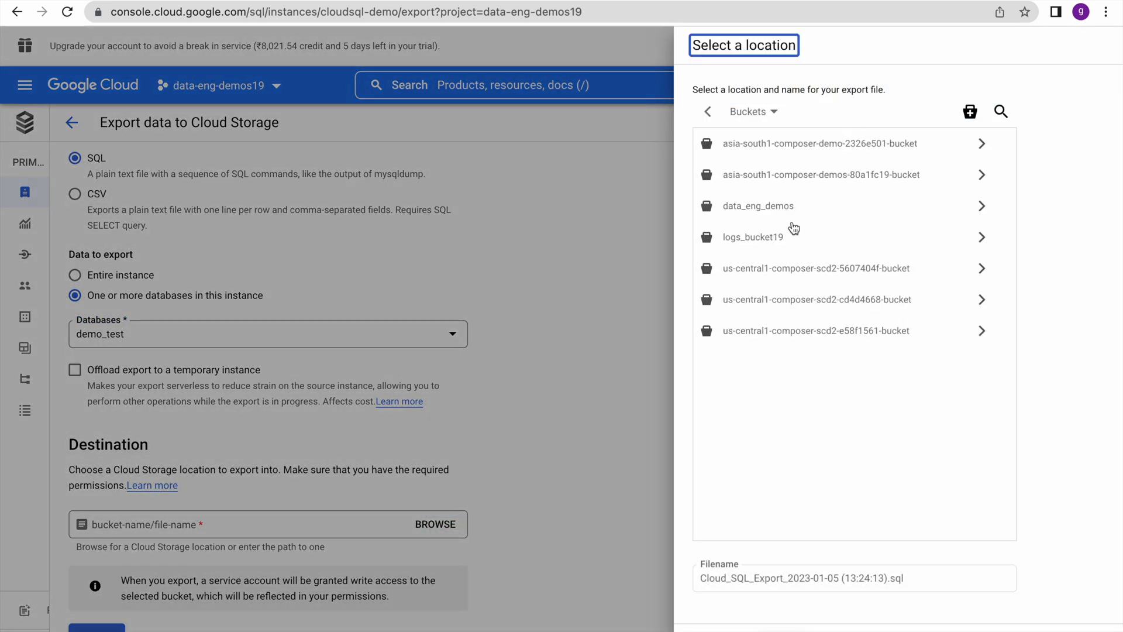
pyautogui.click(769, 207)
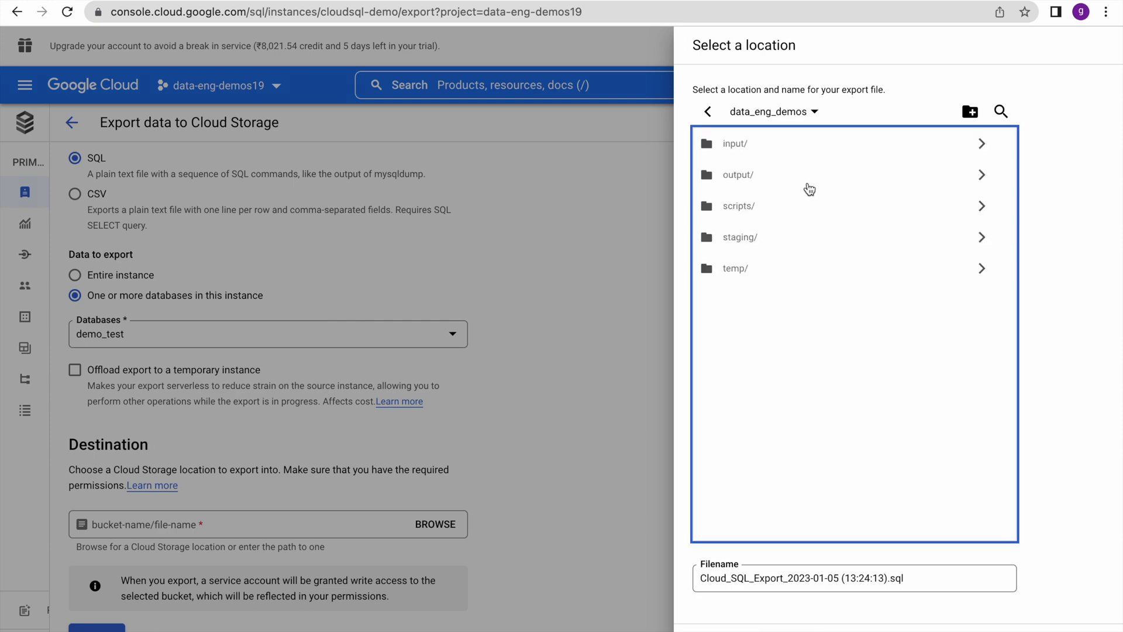
pyautogui.click(749, 174)
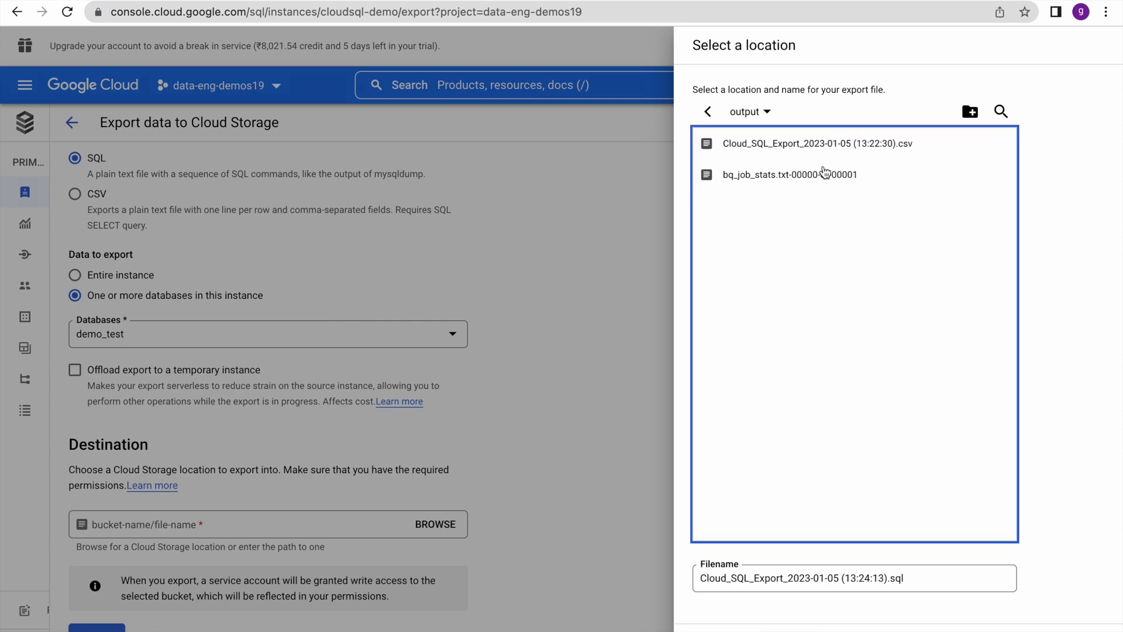
pyautogui.click(718, 631)
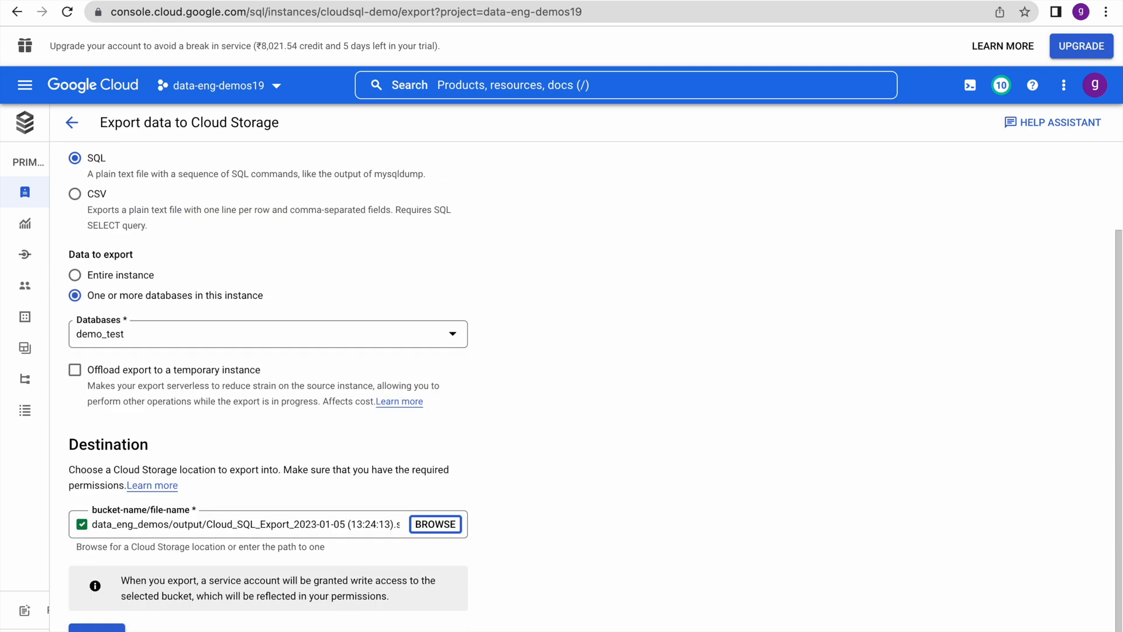
pyautogui.click(97, 628)
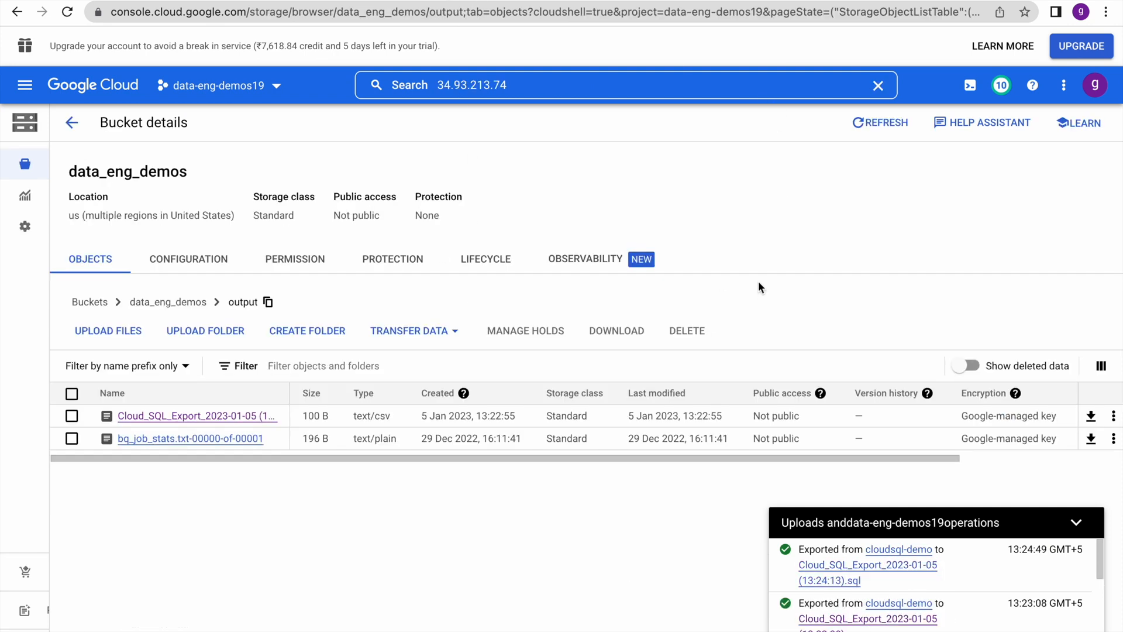
# Refresh the data_eng_demos/output listing and open the newly exported SQL file through its authenticated URL
pyautogui.click(880, 122)
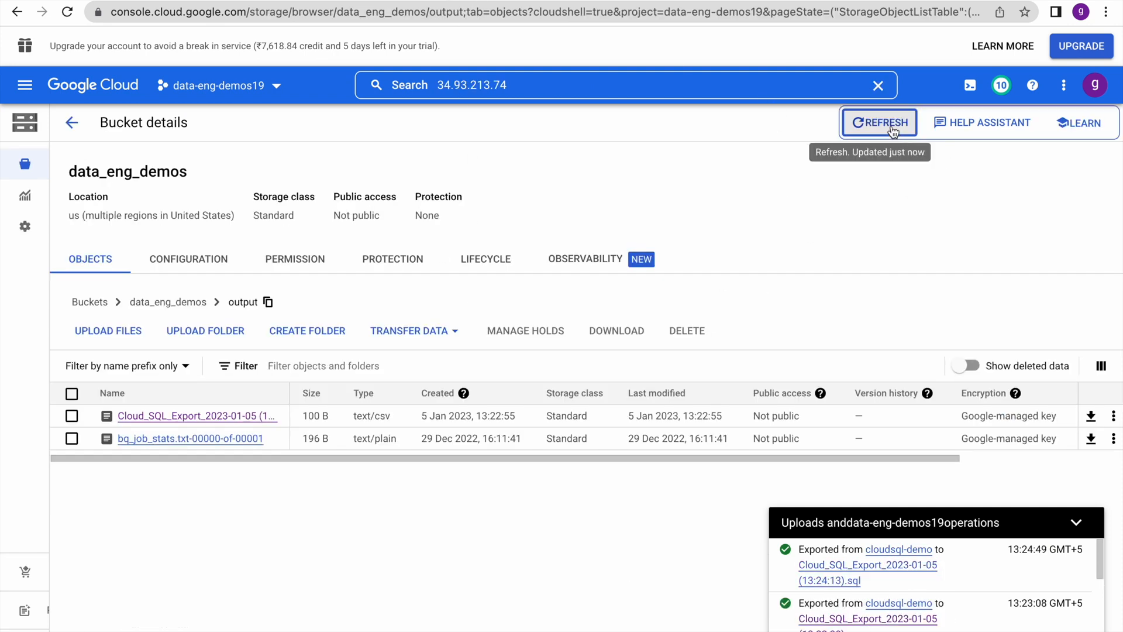
pyautogui.click(1076, 521)
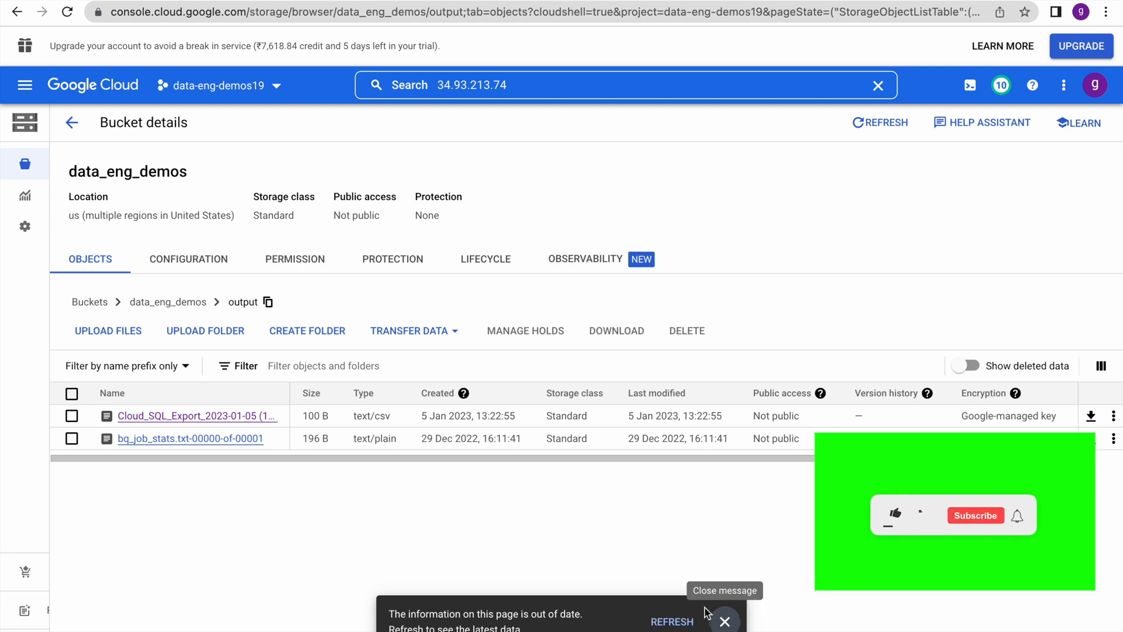
pyautogui.click(672, 622)
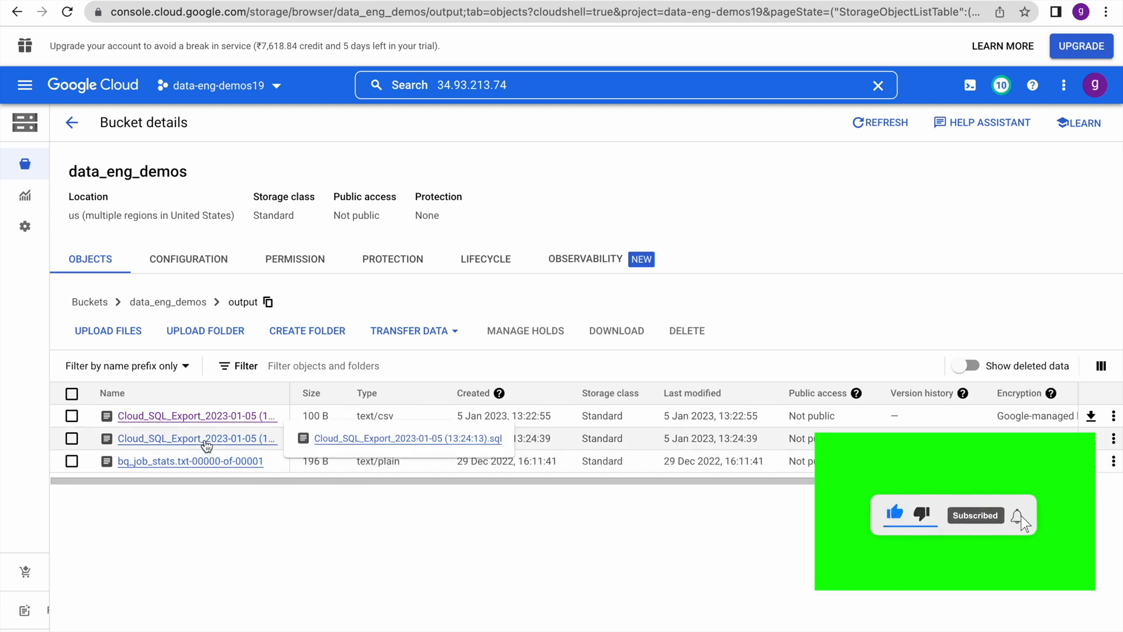
pyautogui.click(206, 445)
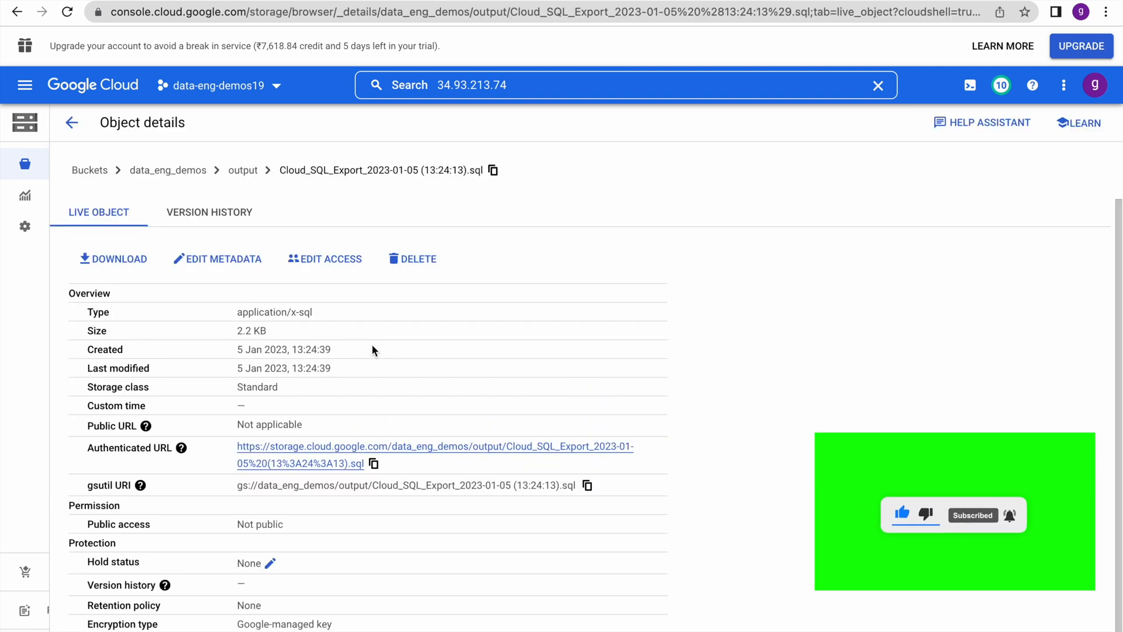
pyautogui.click(383, 448)
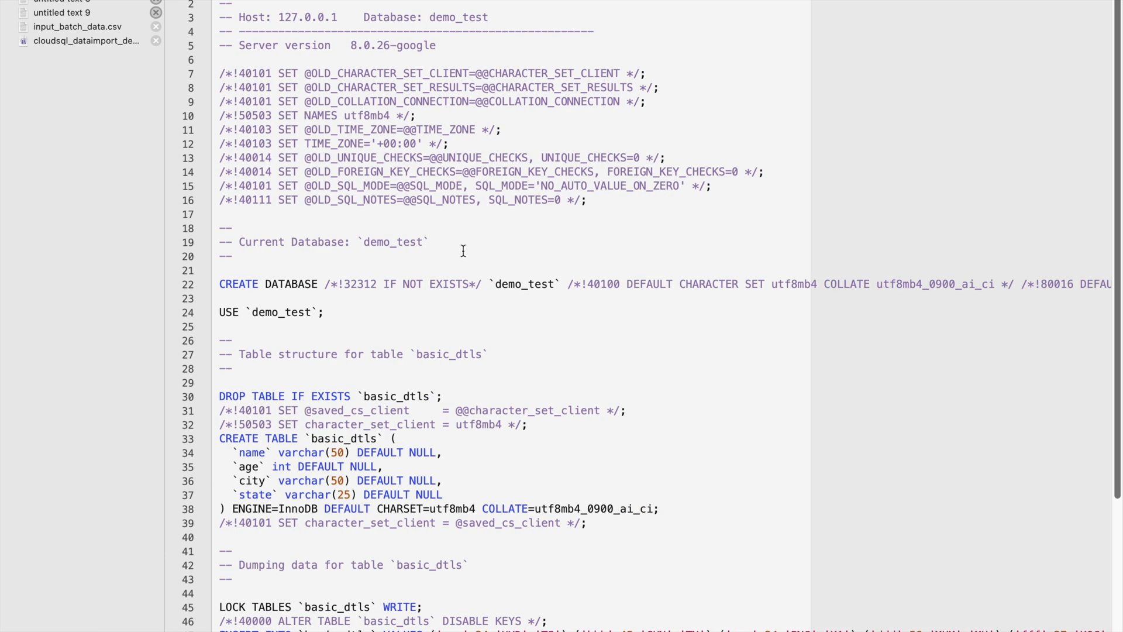
# Examine the exported SQL dump's database, table and data statements in the text editor, and return to the output folder listing in Chrome
pyautogui.scroll(-5, 463, 251)
pyautogui.scroll(5, 463, 250)
pyautogui.scroll(-5, 550, 195)
pyautogui.scroll(5, 550, 195)
pyautogui.click(550, 197)
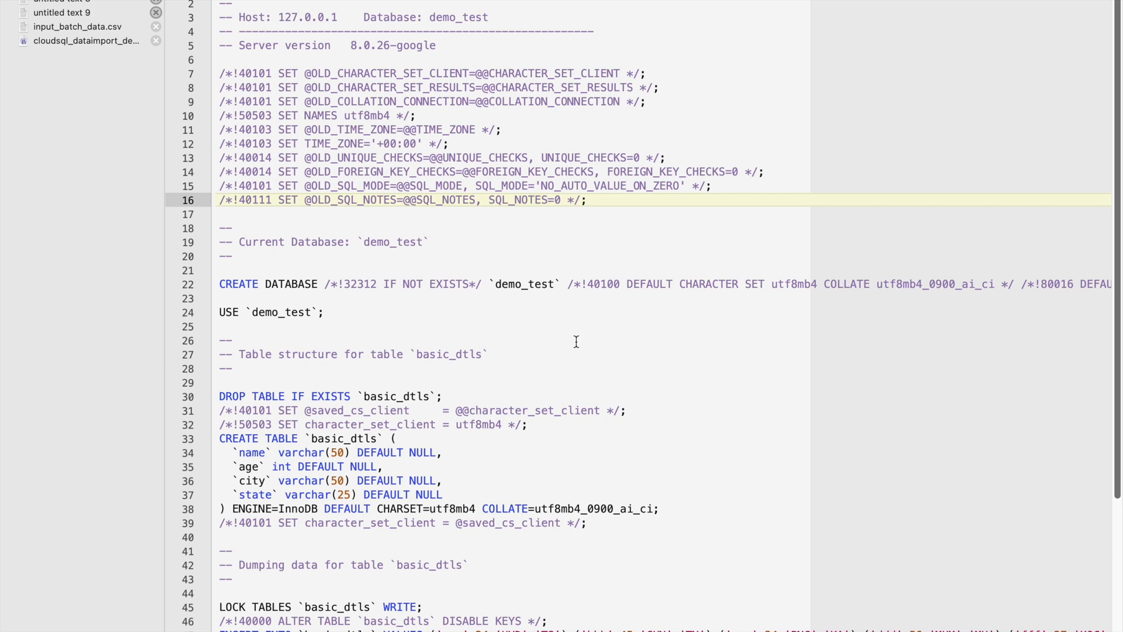
pyautogui.press('super+Tab')
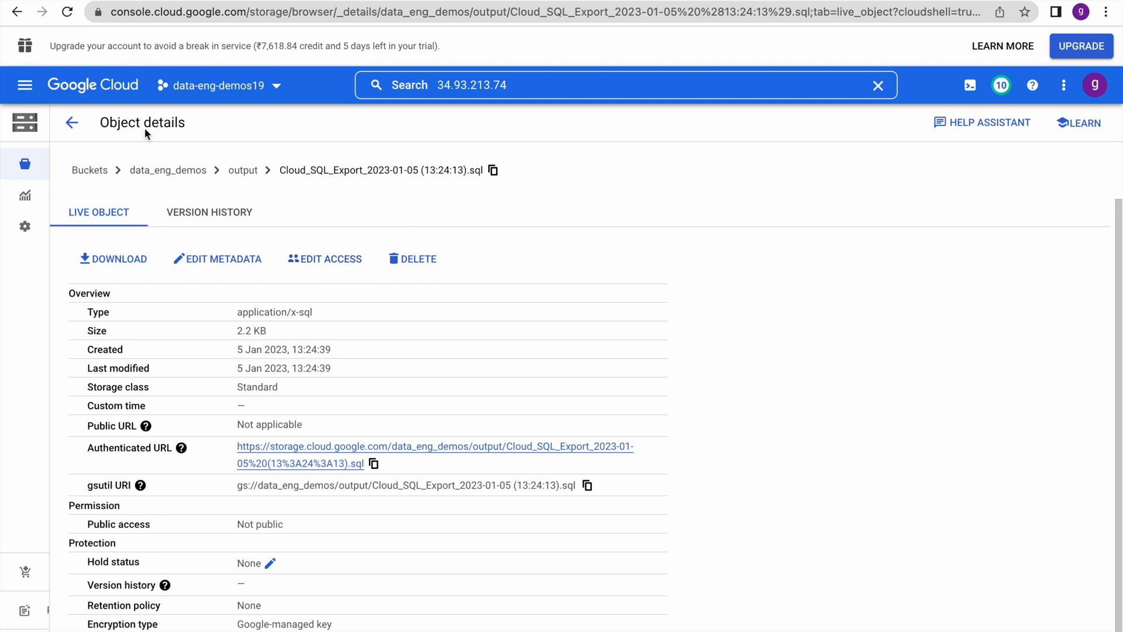
pyautogui.click(72, 123)
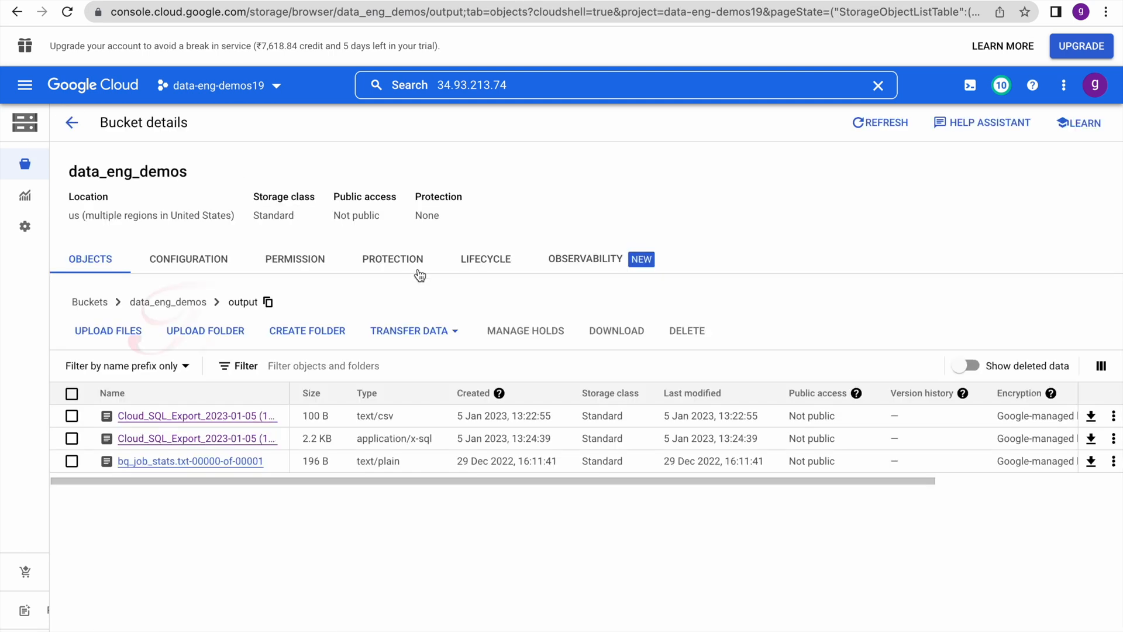